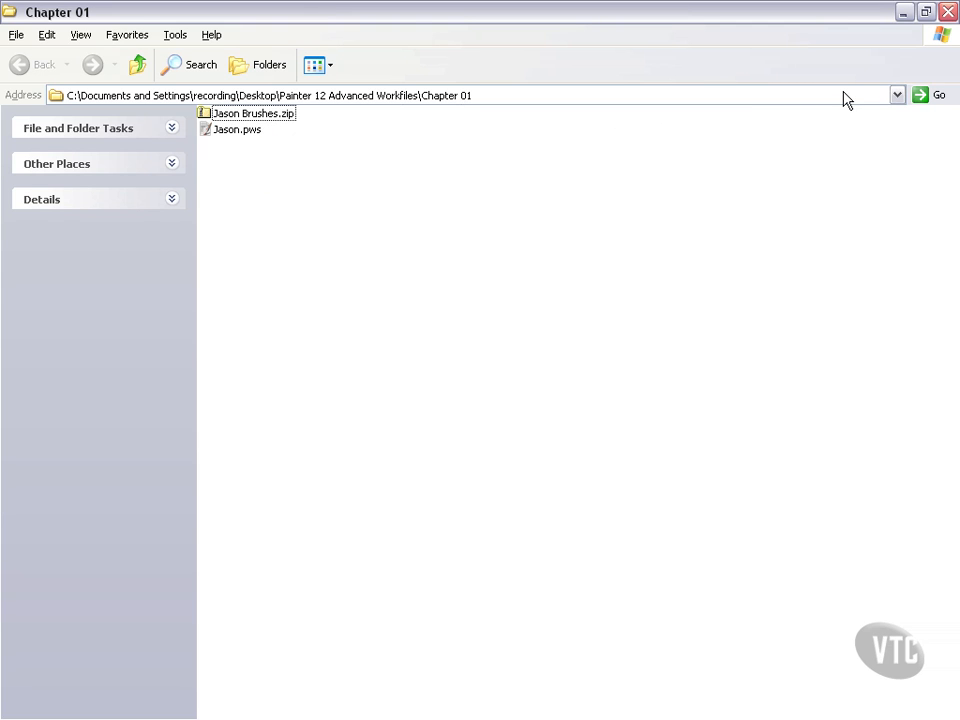
Close the Chapter 01 and Painter 12 Advanced Workfiles folder windows to return to Corel Painter 12.
left_click(946, 13)
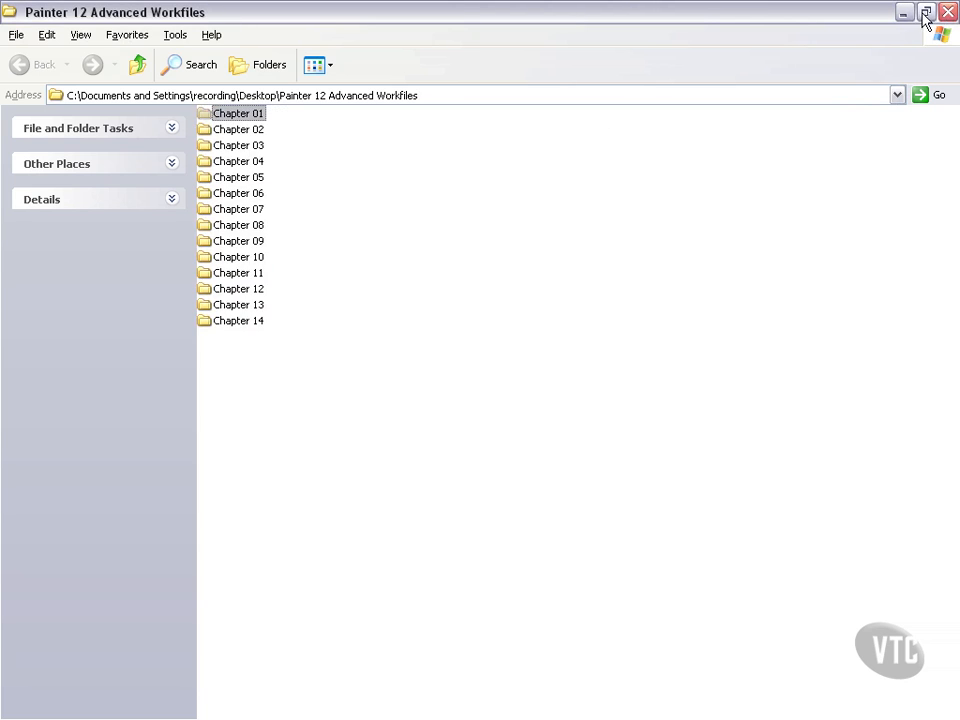
left_click(946, 13)
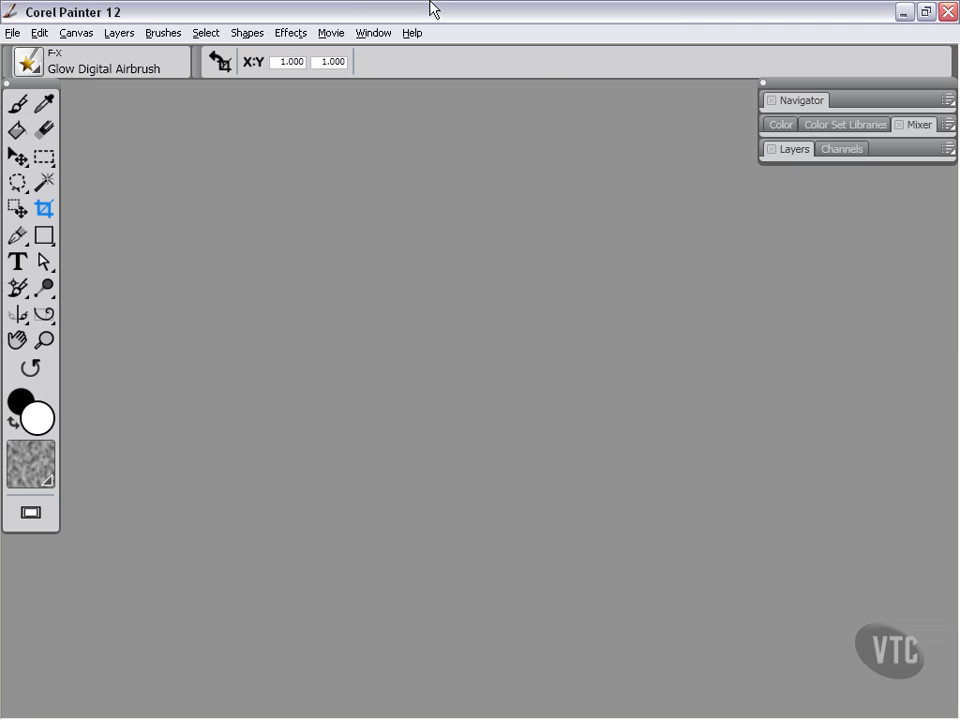
Examine which workspace is active and which brush library is loaded, leaving both selections as they are.
left_click(381, 34)
mouse_move(452, 127)
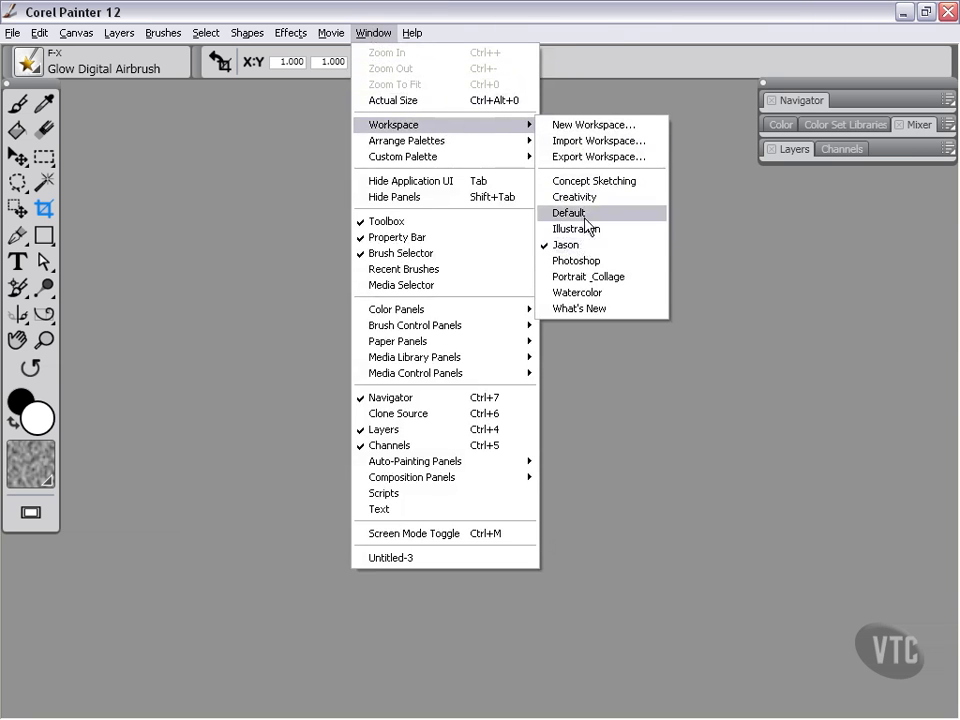
left_click(610, 17)
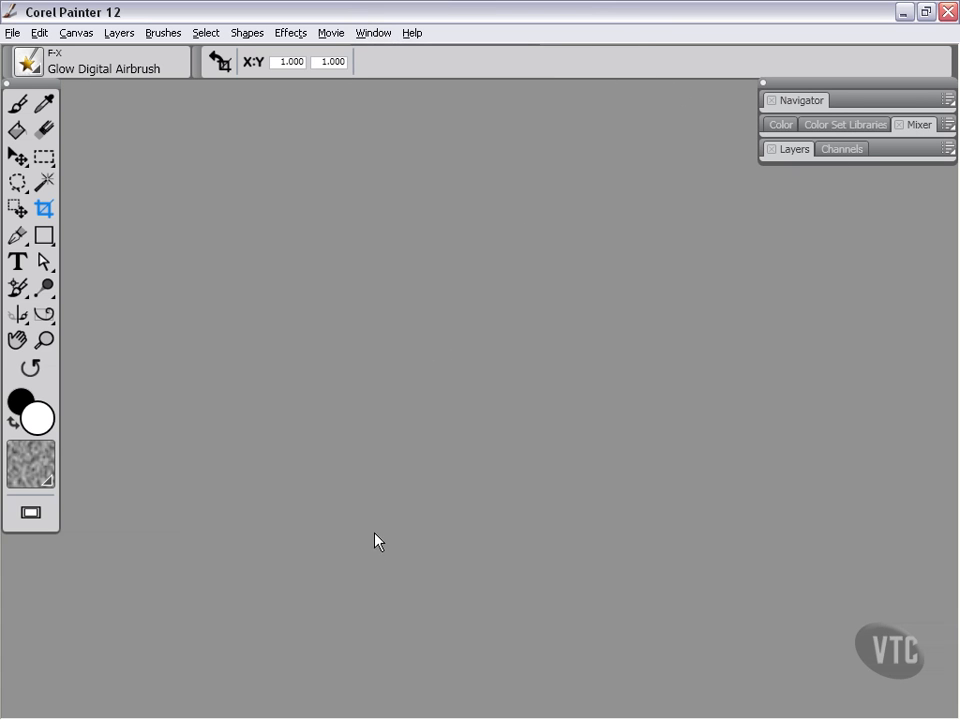
left_click(36, 66)
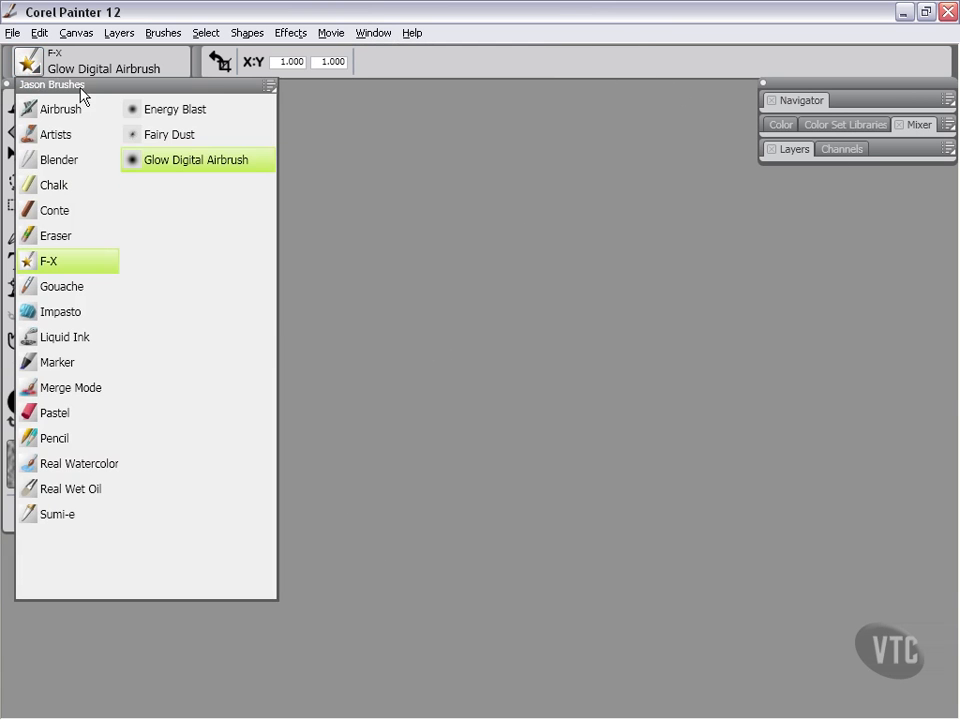
left_click(270, 86)
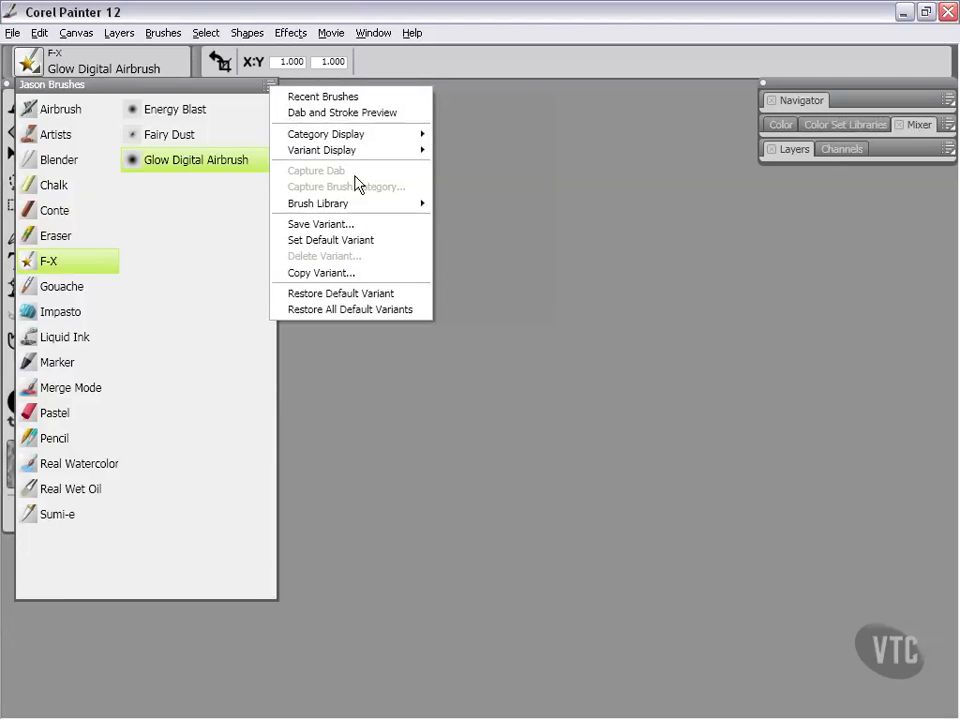
mouse_move(345, 205)
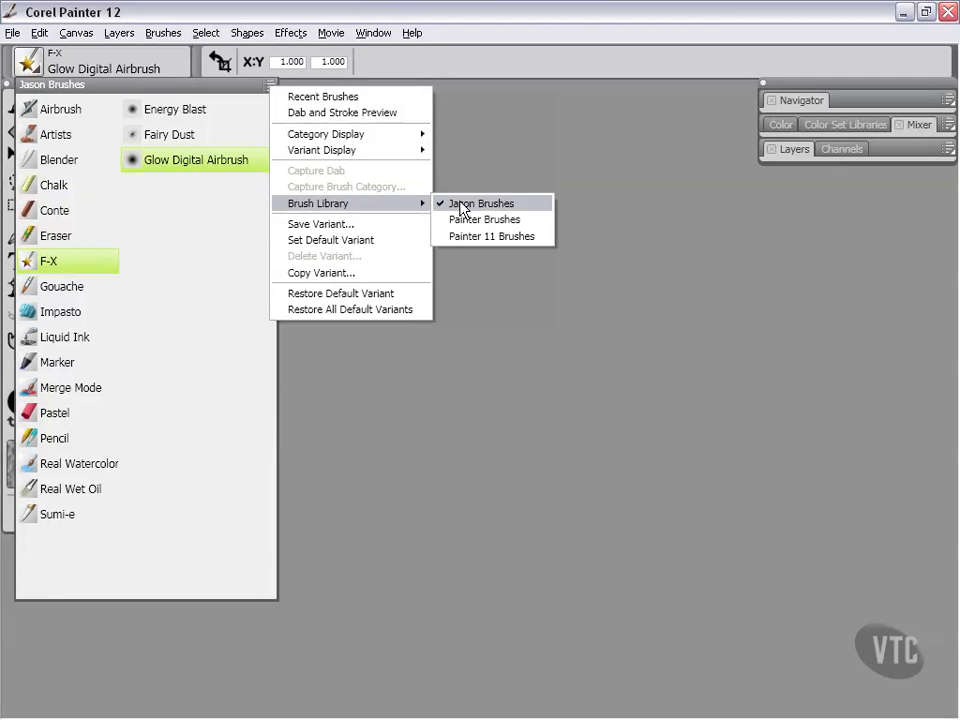
left_click(473, 11)
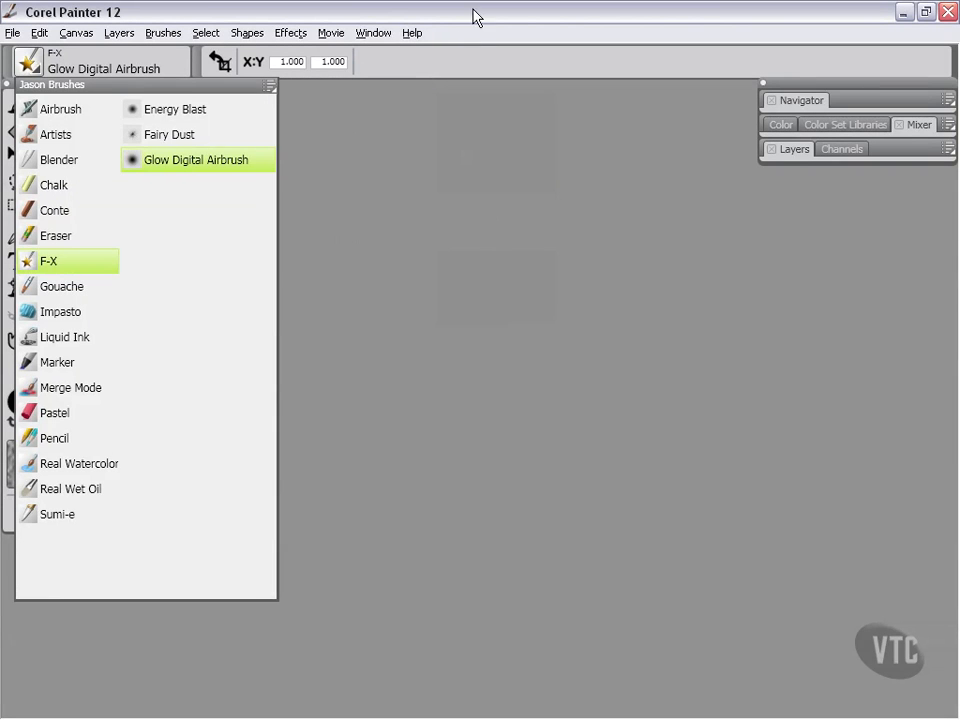
left_click(377, 4)
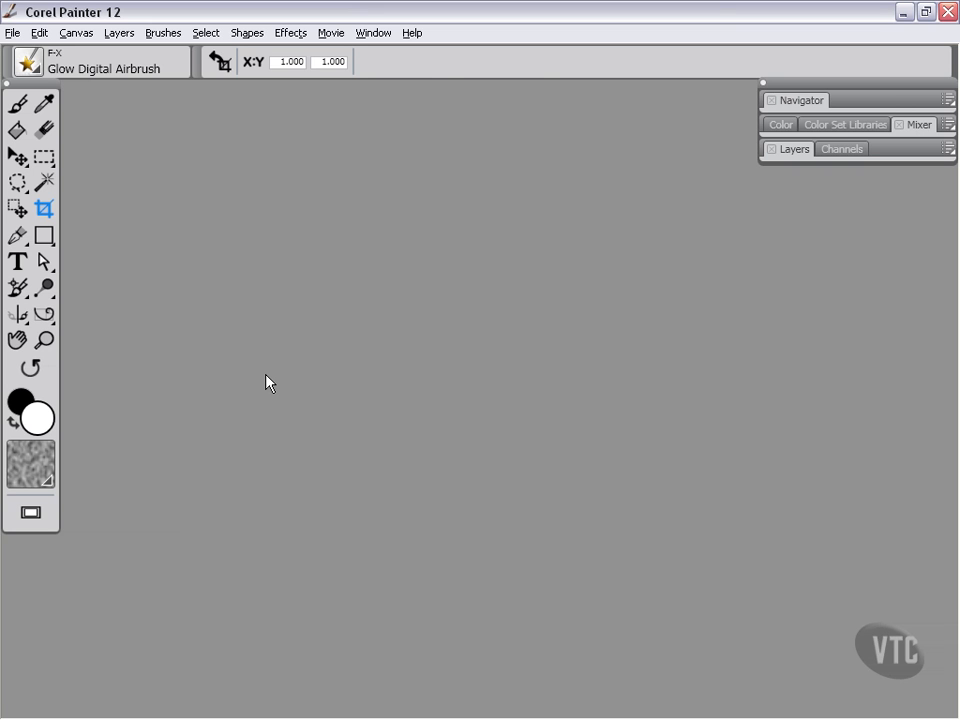
Open the Add Command dialog for custom palettes and review the tool and panel commands it offers.
left_click(371, 34)
mouse_move(459, 165)
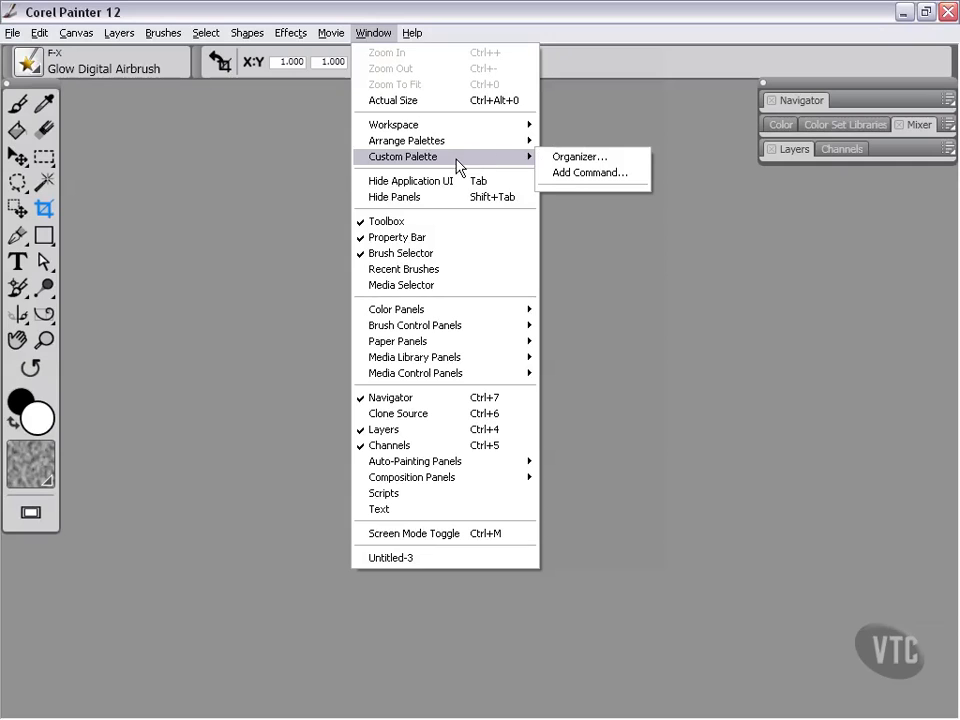
left_click(568, 174)
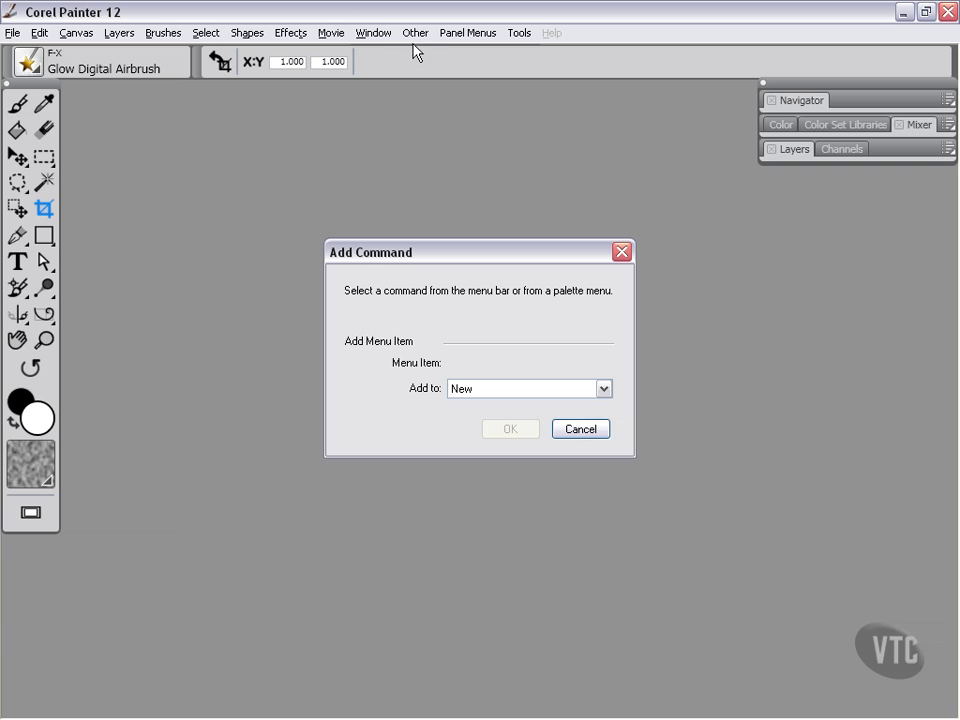
left_click(518, 37)
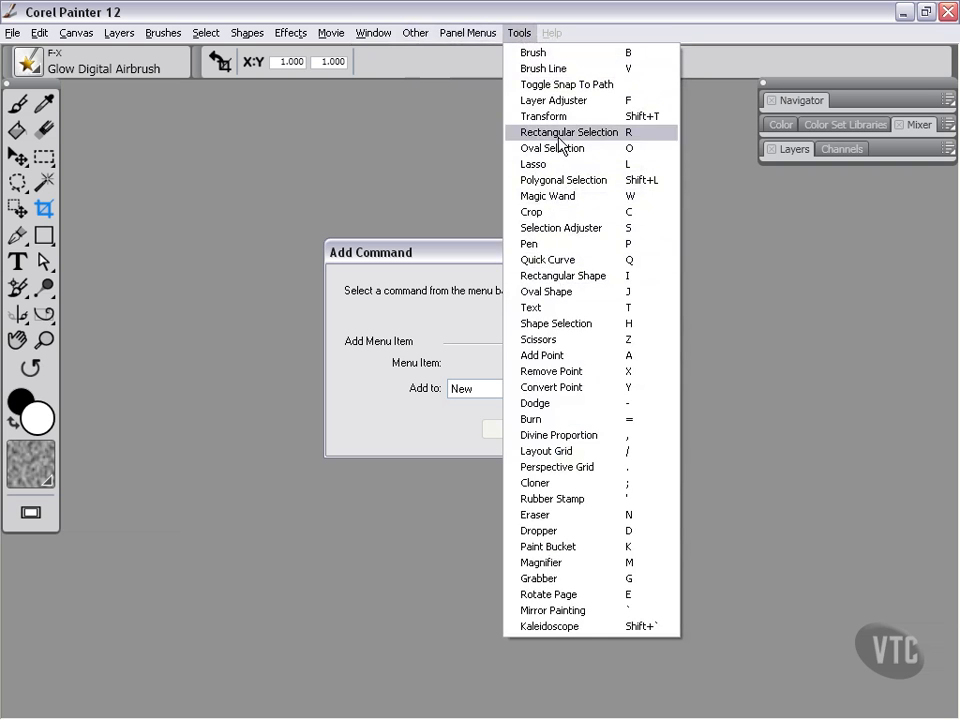
left_click(448, 11)
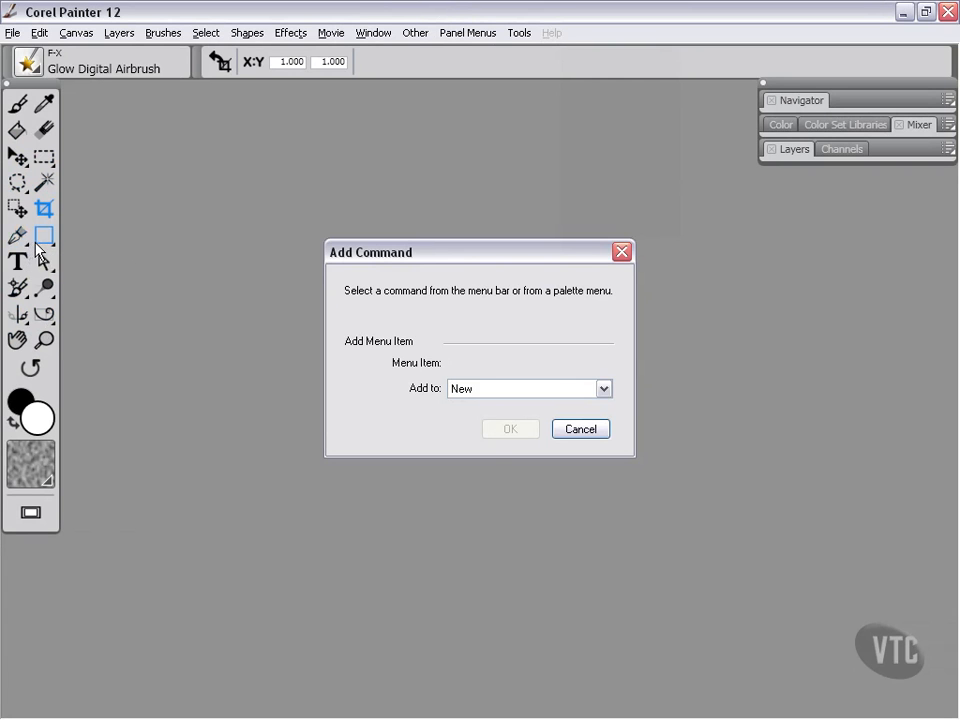
left_click(467, 34)
mouse_move(477, 218)
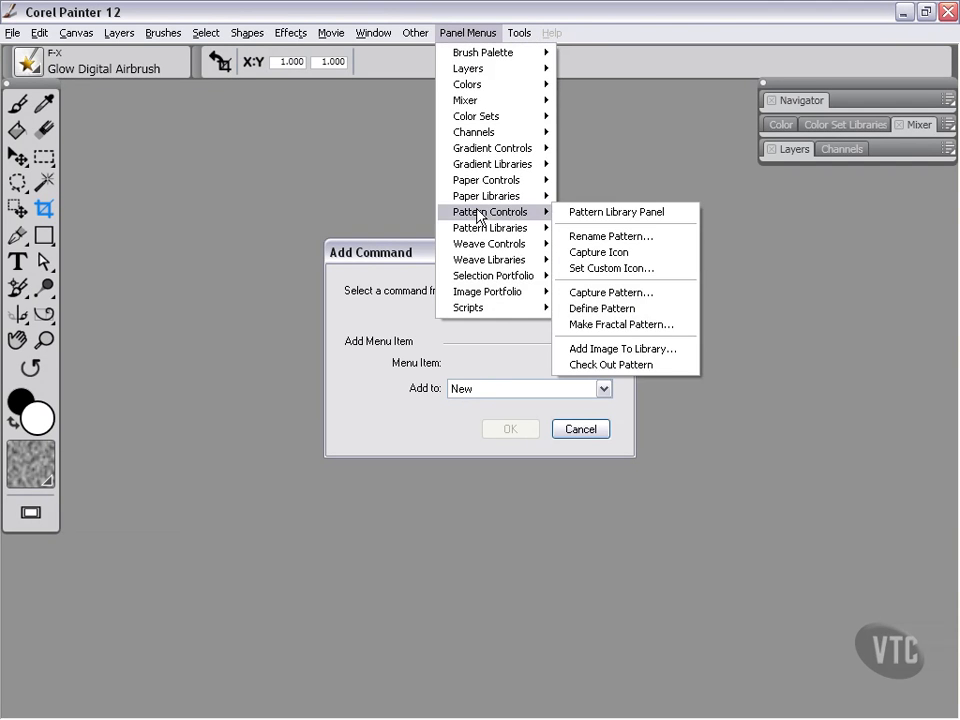
left_click(655, 7)
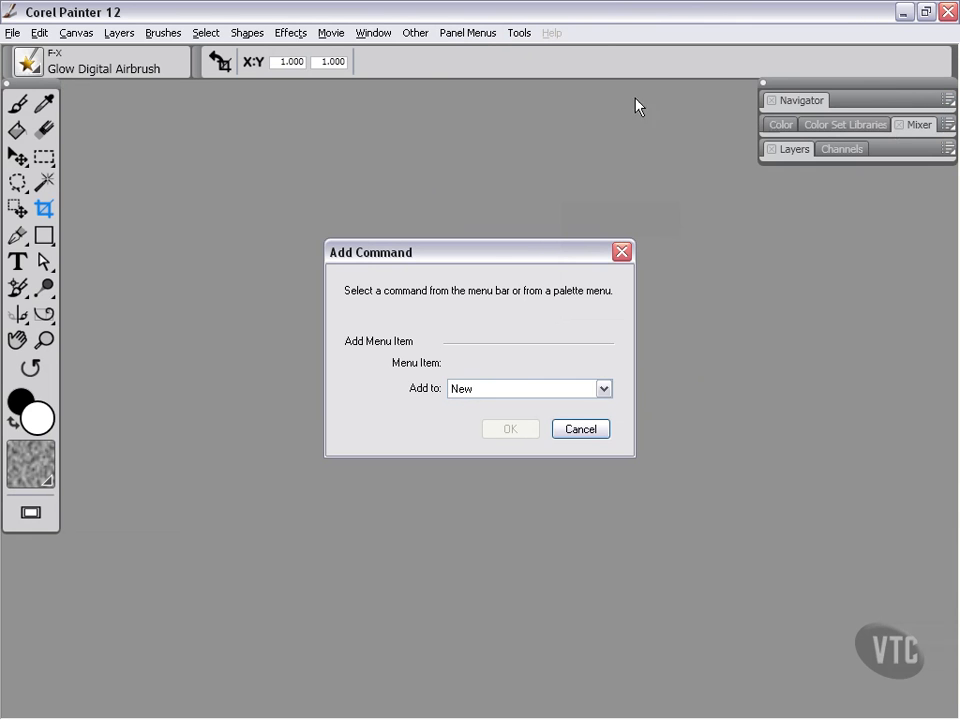
Add the ColorTalk command to a new custom palette.
left_click(416, 33)
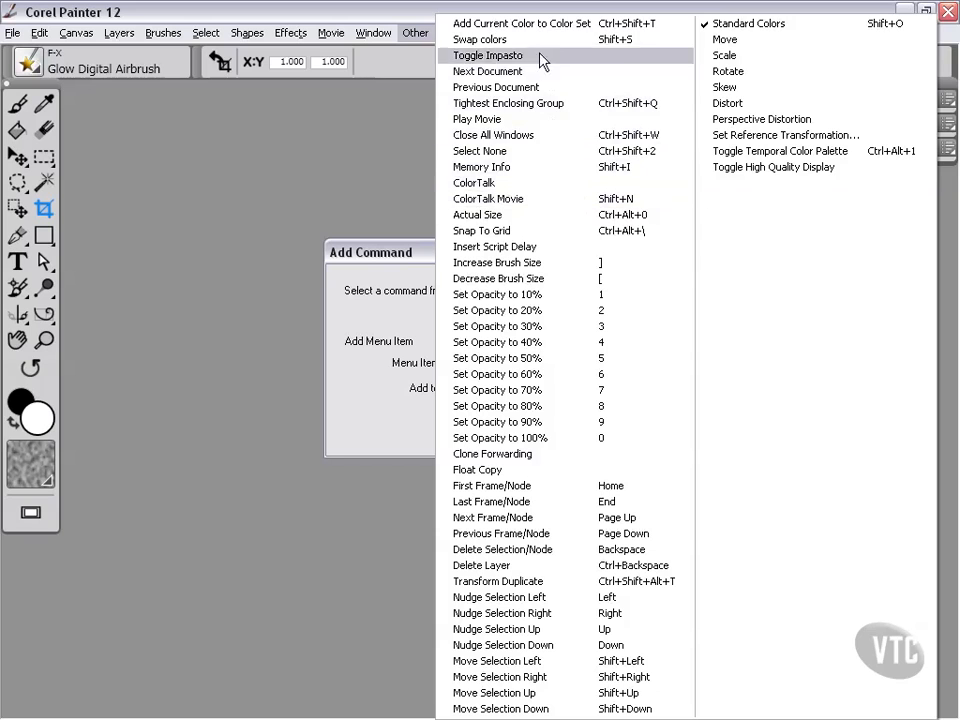
left_click(485, 184)
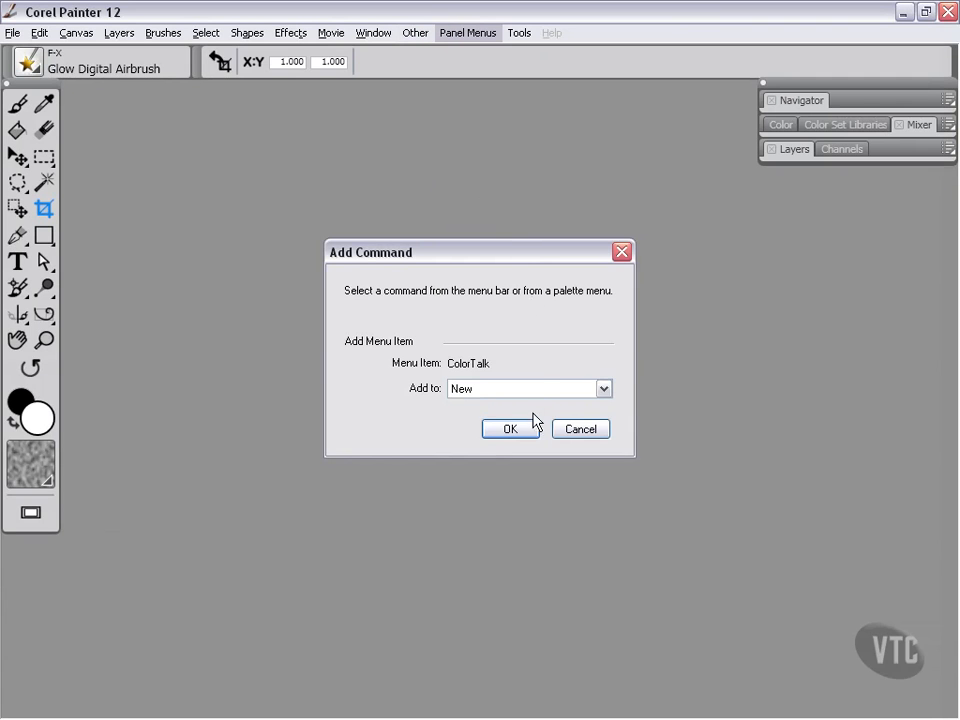
left_click(604, 389)
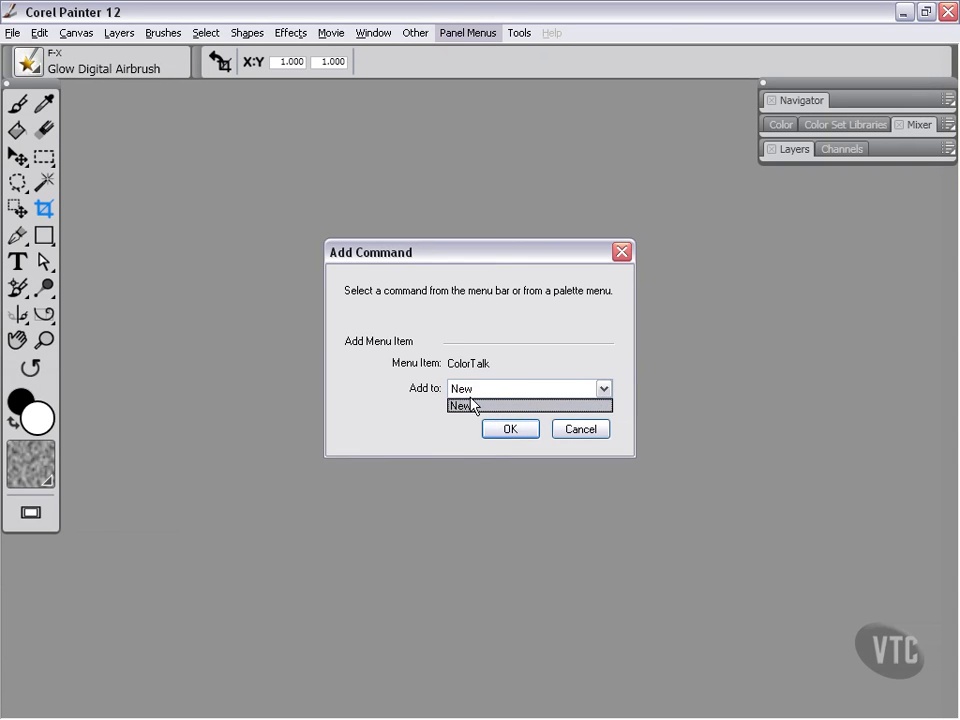
left_click(425, 408)
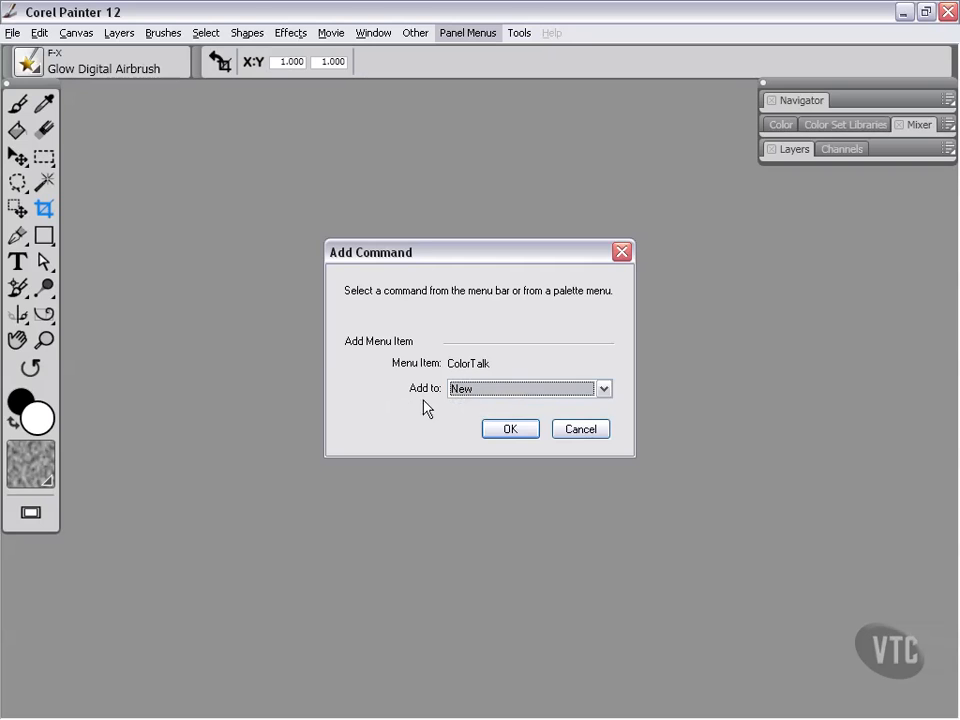
left_click(509, 430)
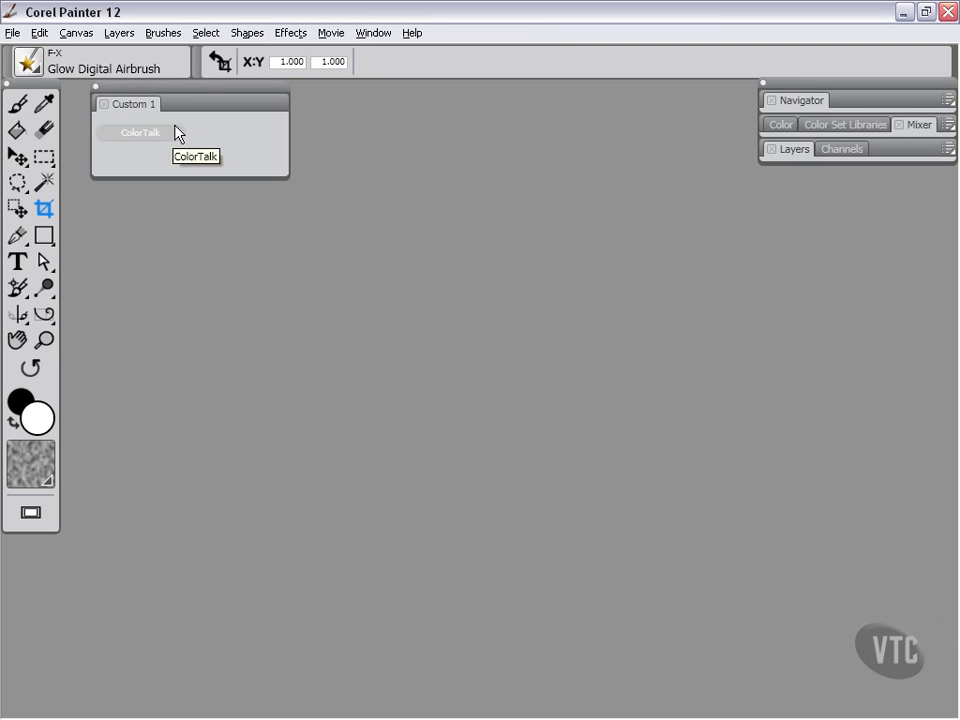
Add the Swap colors command to the existing Custom 1 palette.
left_click(364, 37)
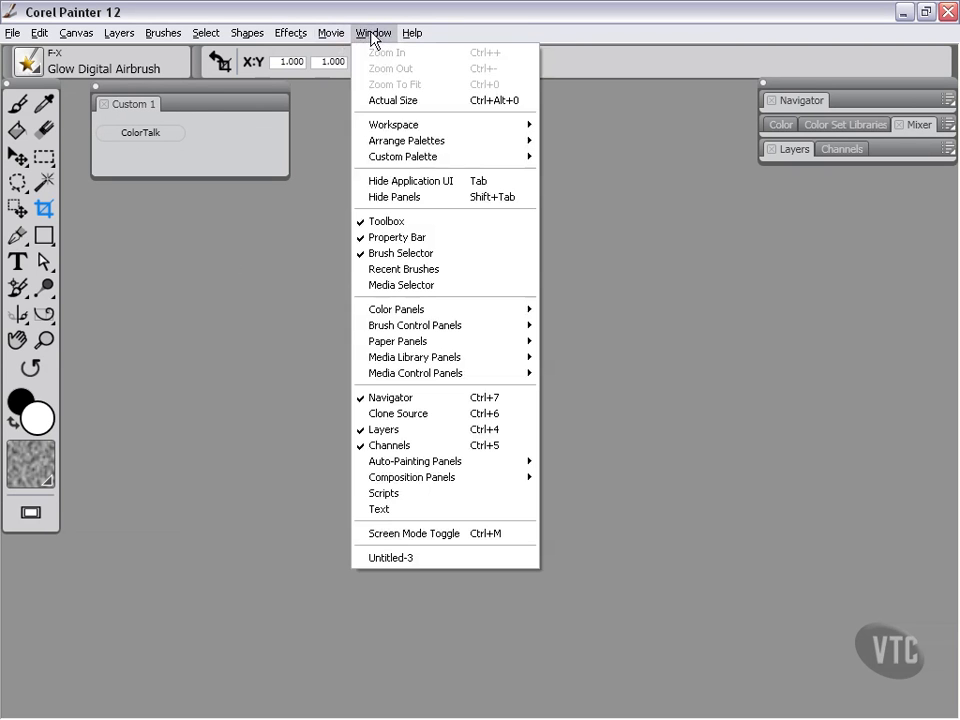
mouse_move(446, 158)
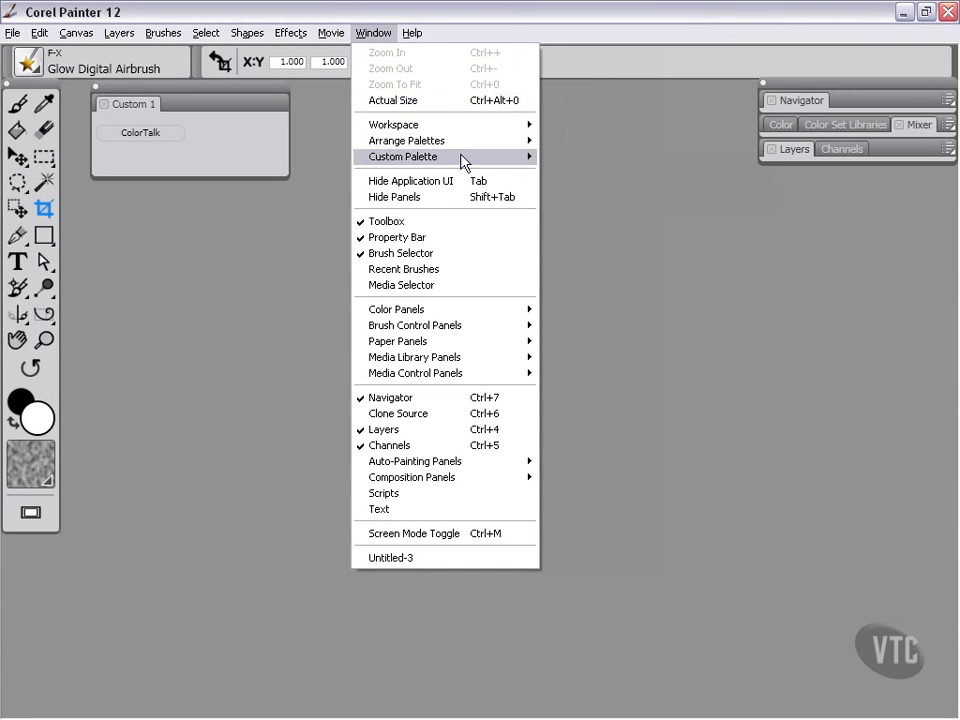
mouse_move(525, 158)
left_click(576, 174)
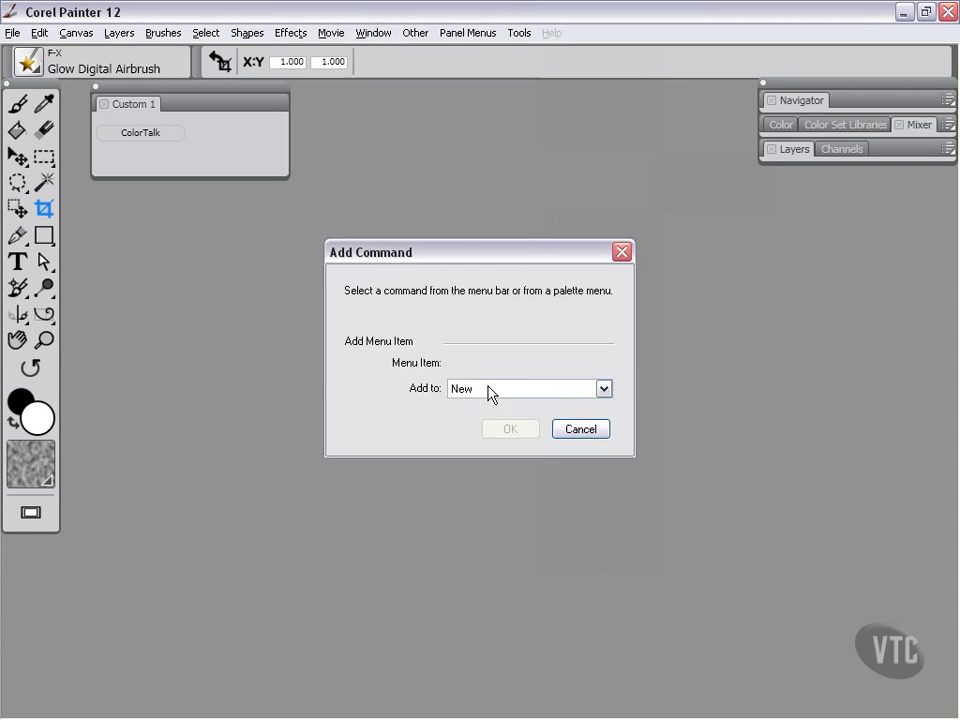
left_click(603, 389)
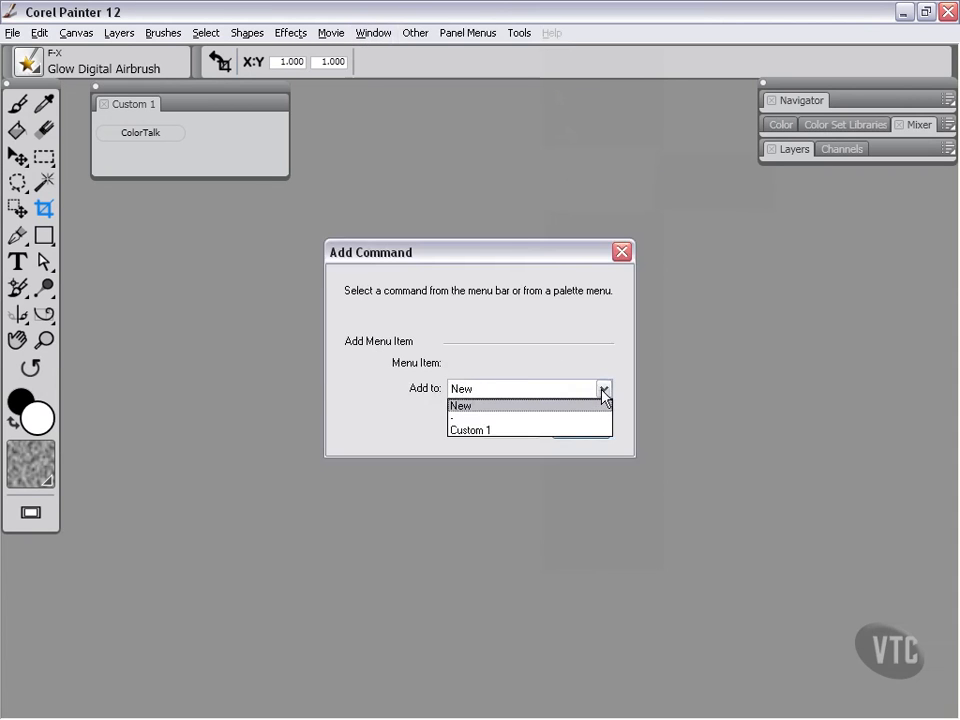
left_click(467, 430)
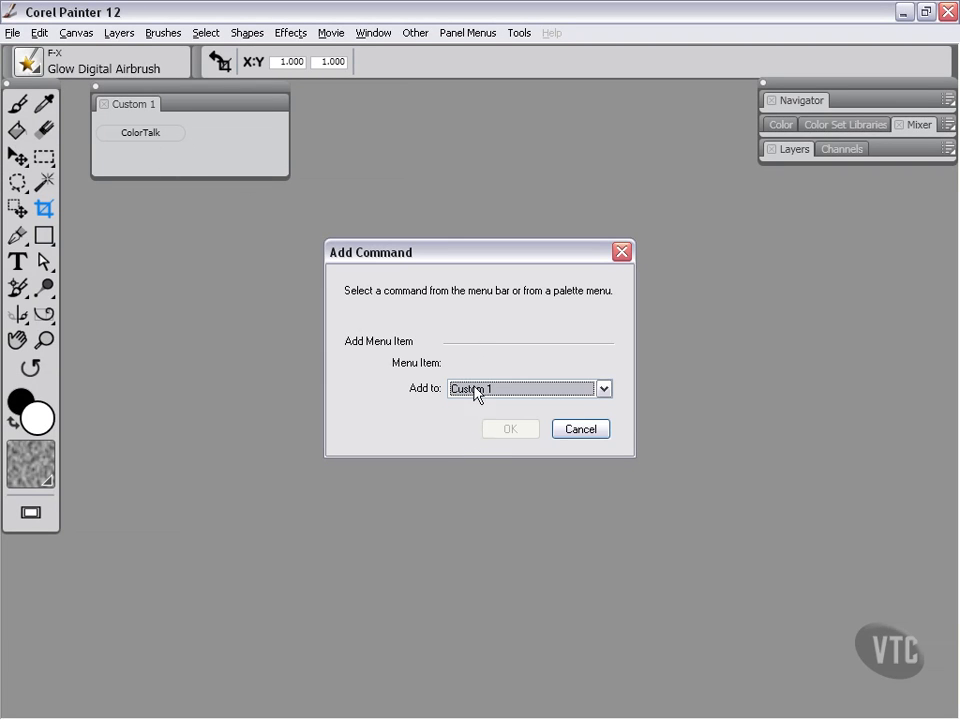
left_click(410, 34)
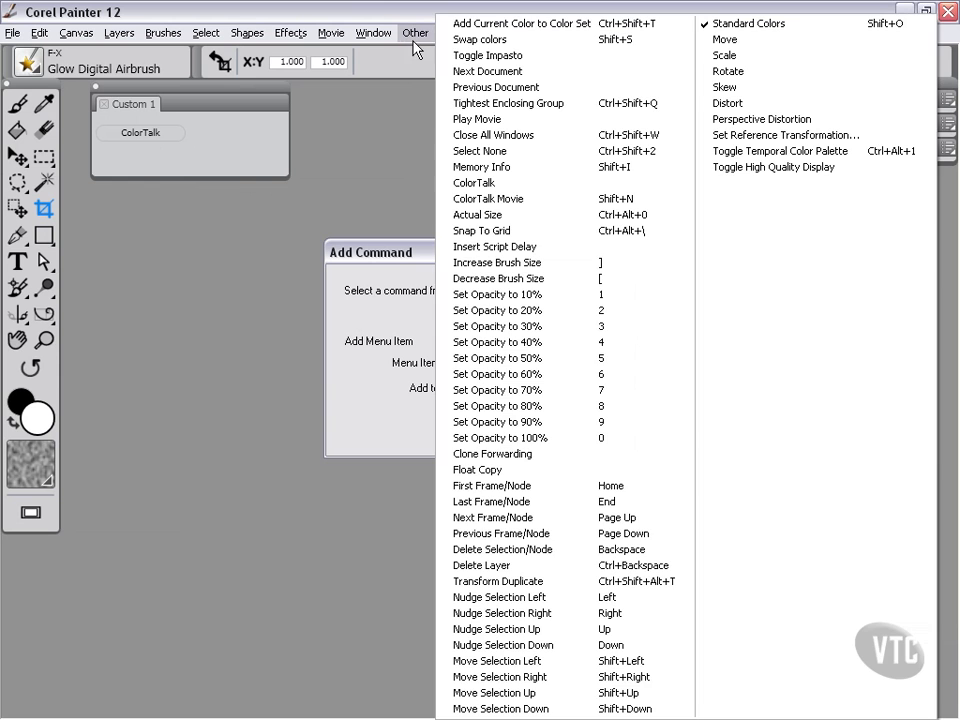
left_click(481, 40)
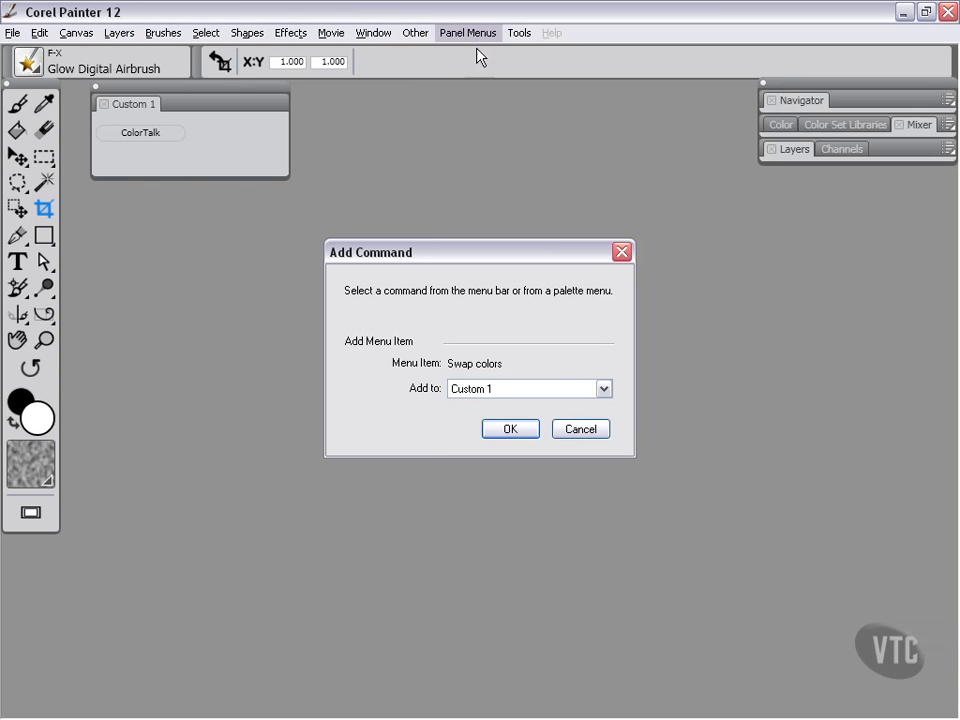
left_click(519, 431)
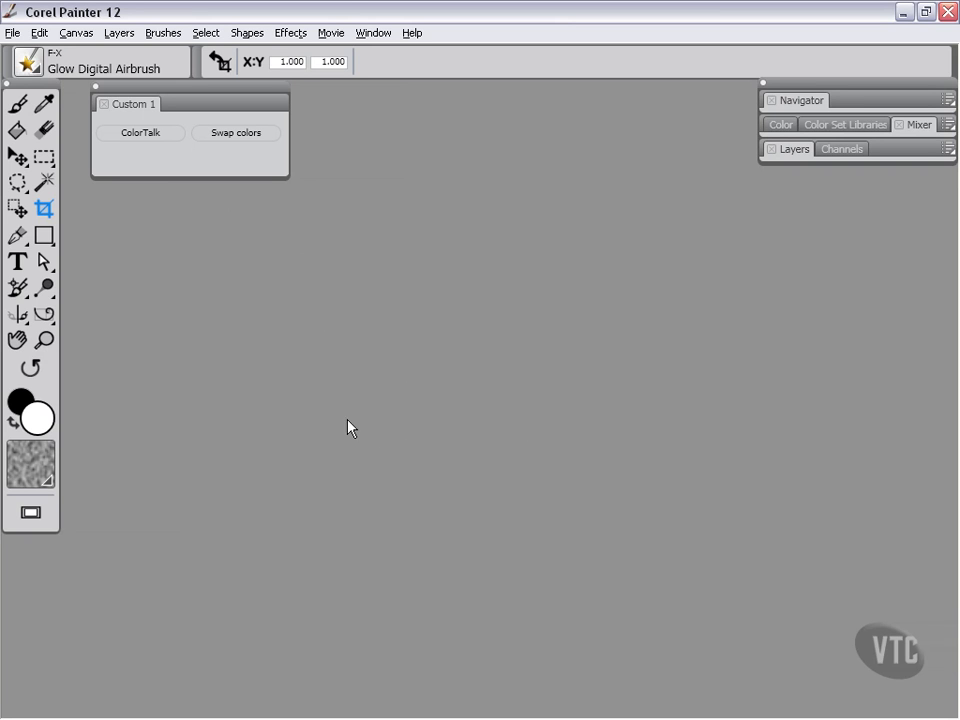
Move the Custom 1 palette clear of the brush list and add the F-X Glow Digital Airbrush to it.
left_click(30, 58)
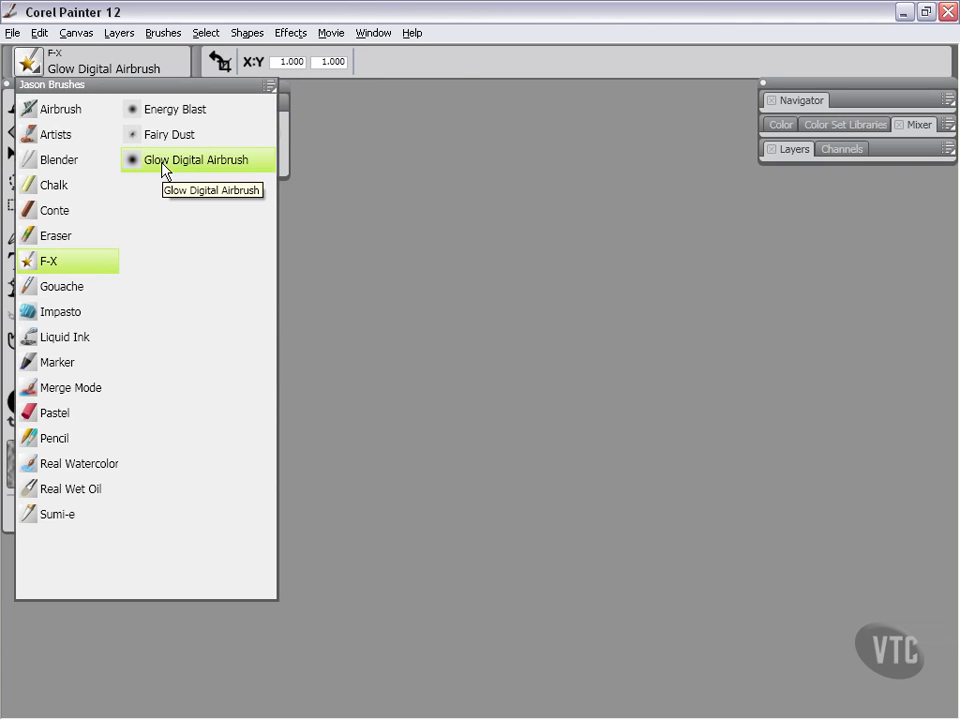
left_click(390, 8)
left_click_drag(236, 92, 507, 90)
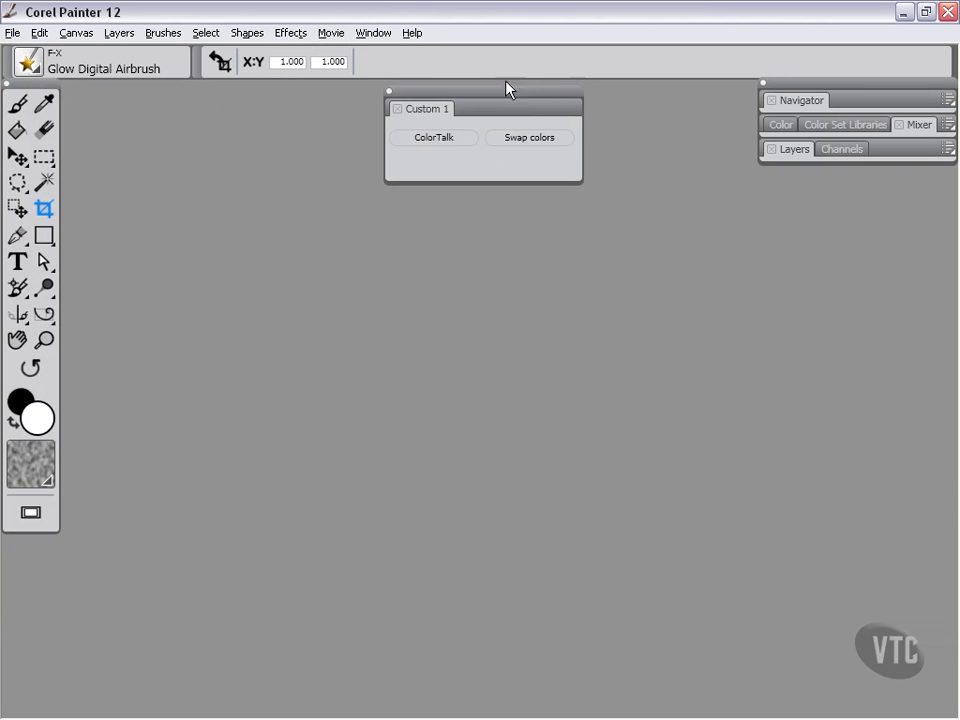
left_click(29, 56)
mouse_move(176, 165)
left_mouse_down()
mouse_move(446, 184)
mouse_move(467, 162)
left_mouse_up()
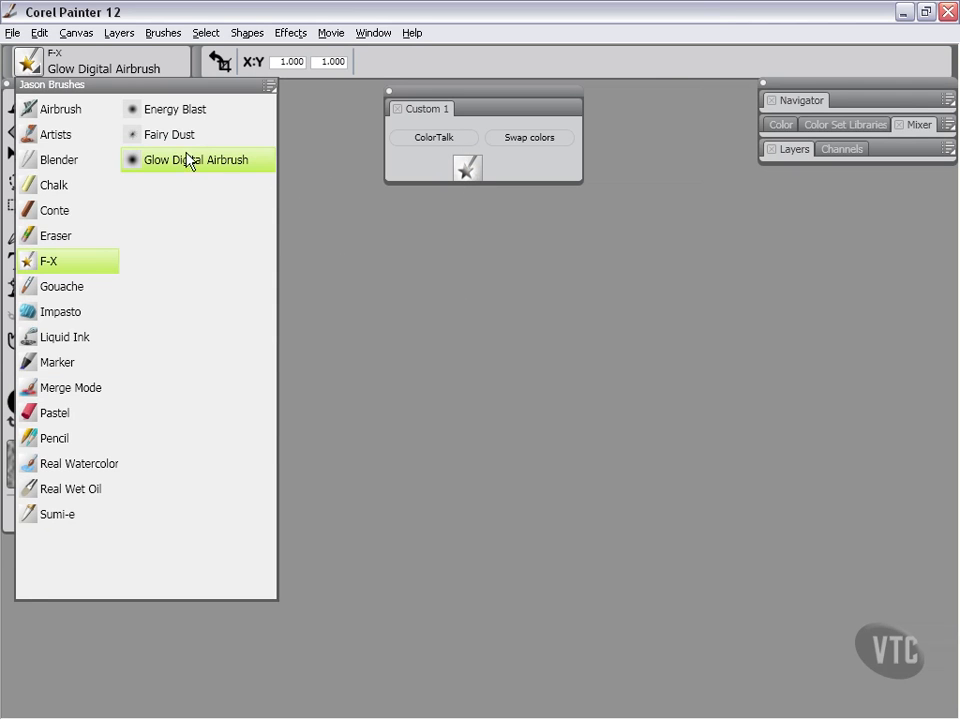
Select the F-X Fairy Dust brush and add it to the Custom 1 palette beside the first brush.
left_click(162, 136)
left_click(28, 58)
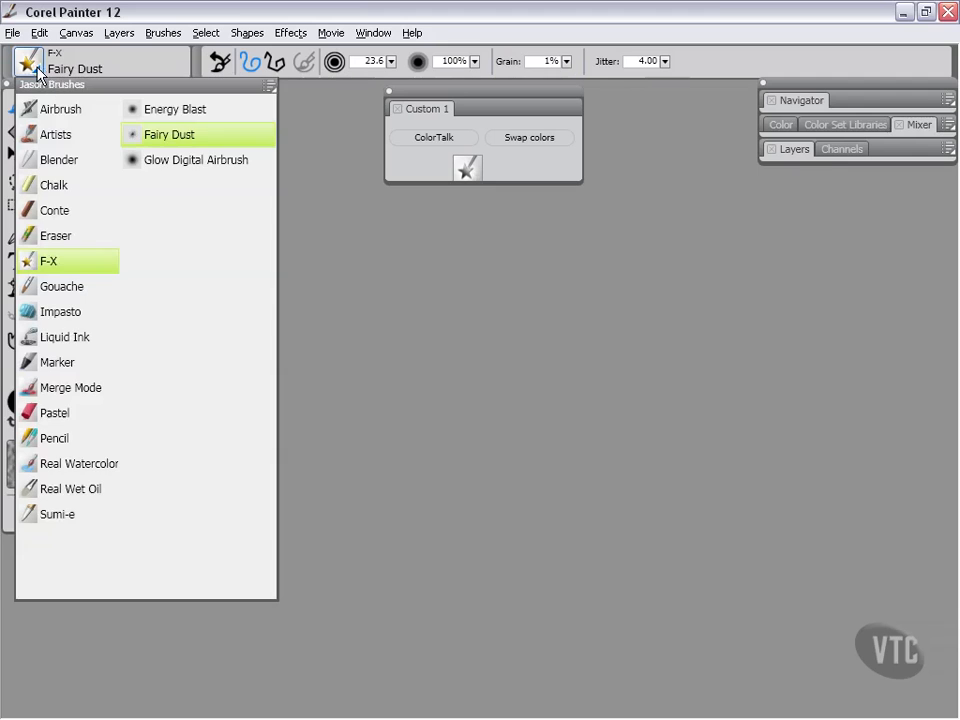
left_click_drag(172, 140, 518, 161)
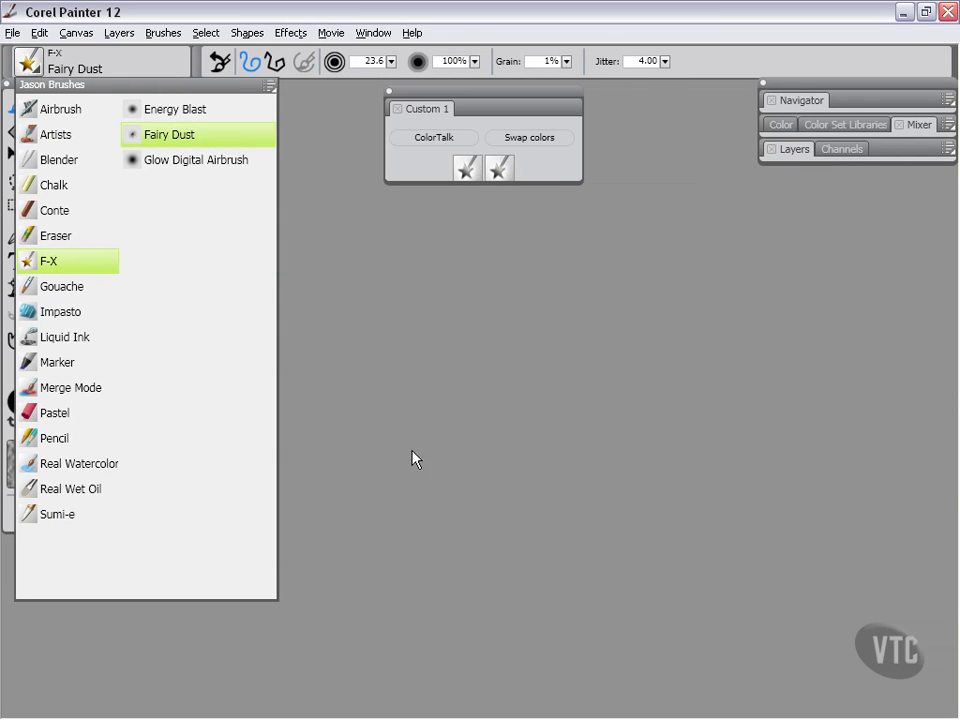
left_click(463, 6)
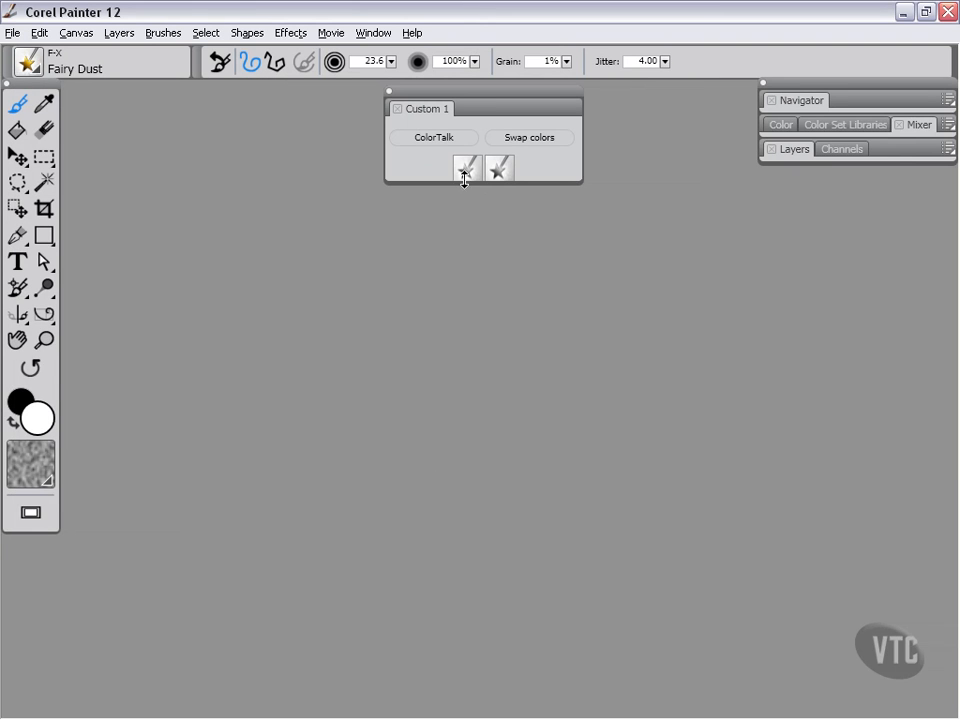
left_click(30, 58)
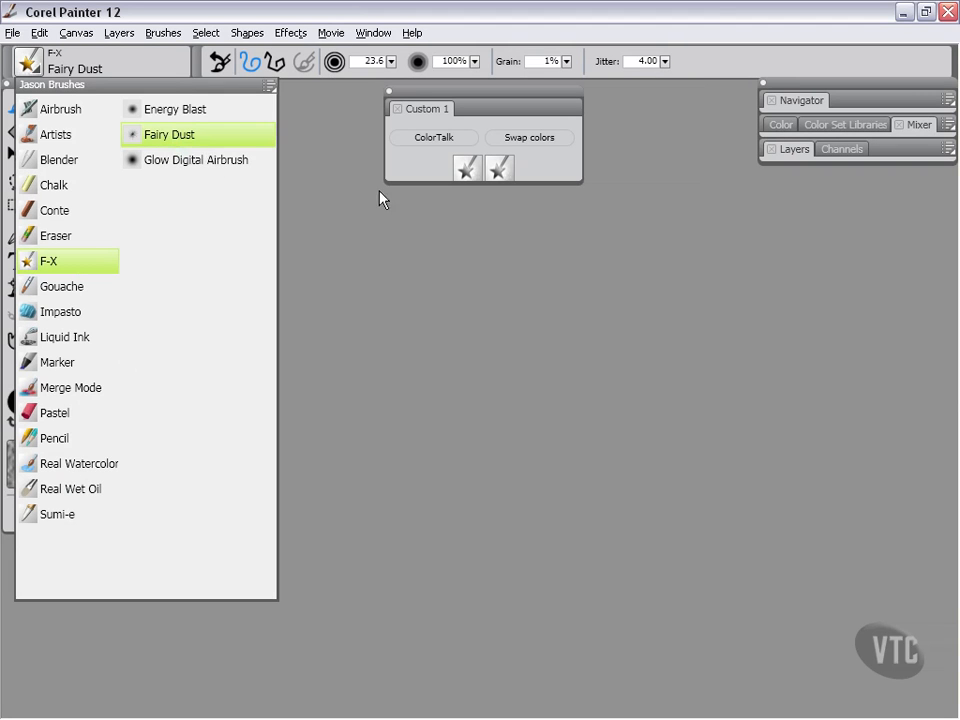
left_click(480, 392)
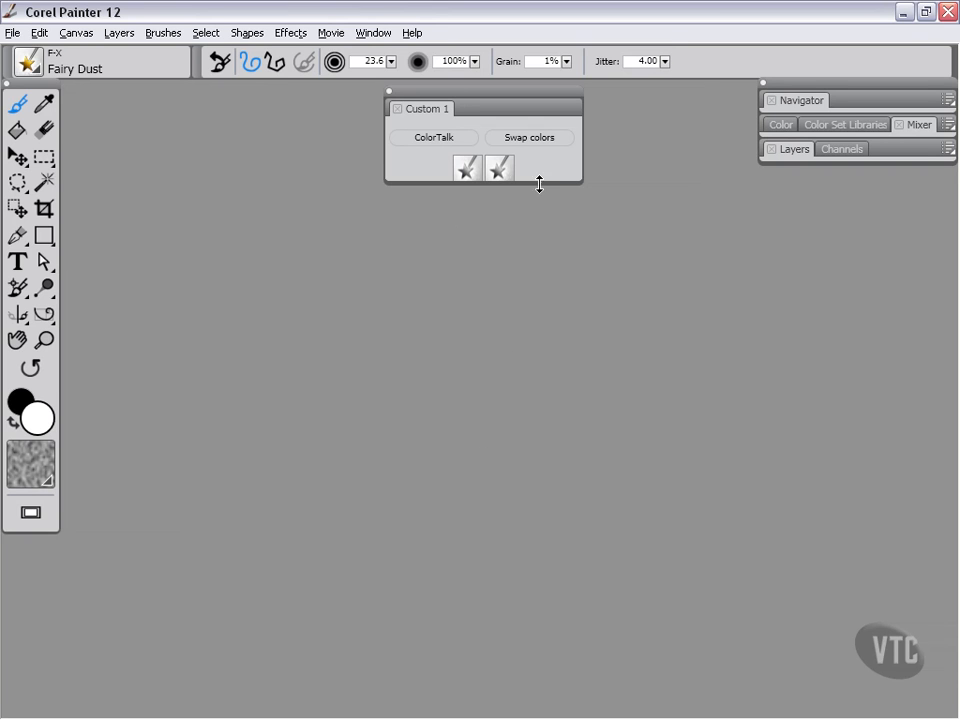
Enlarge the Custom 1 palette downward and rearrange it with Swap colors below ColorTalk and the two brushes underneath.
left_click_drag(539, 182, 534, 281)
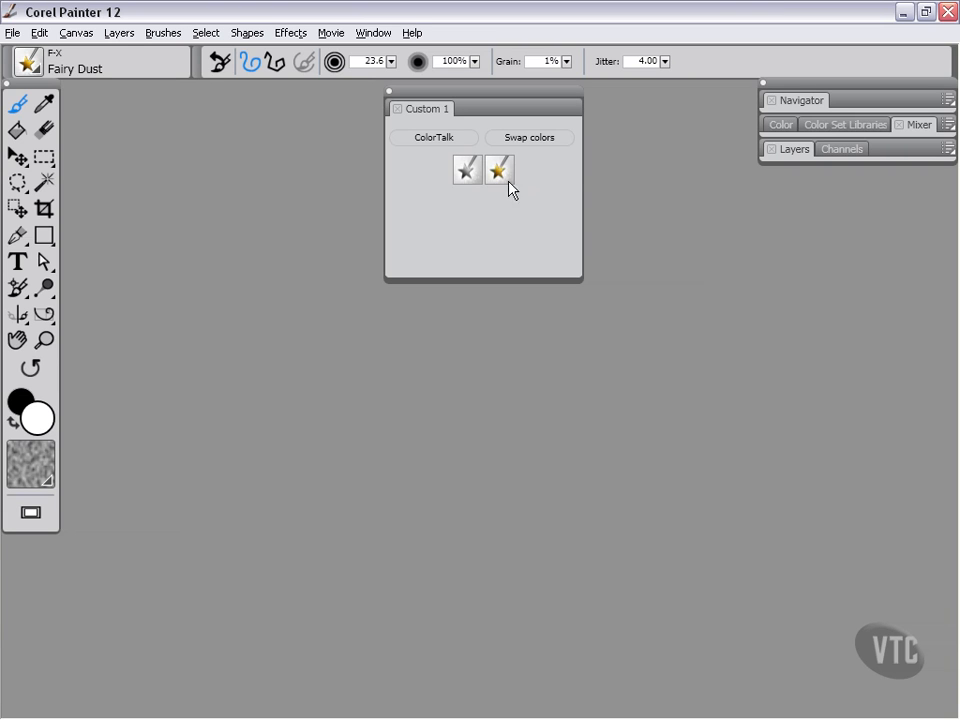
mouse_move(466, 172)
left_mouse_down()
mouse_move(497, 172)
mouse_move(439, 208)
mouse_move(435, 201)
left_mouse_up()
mouse_move(533, 141)
left_mouse_down()
mouse_move(464, 168)
mouse_move(418, 163)
mouse_move(434, 169)
left_mouse_up()
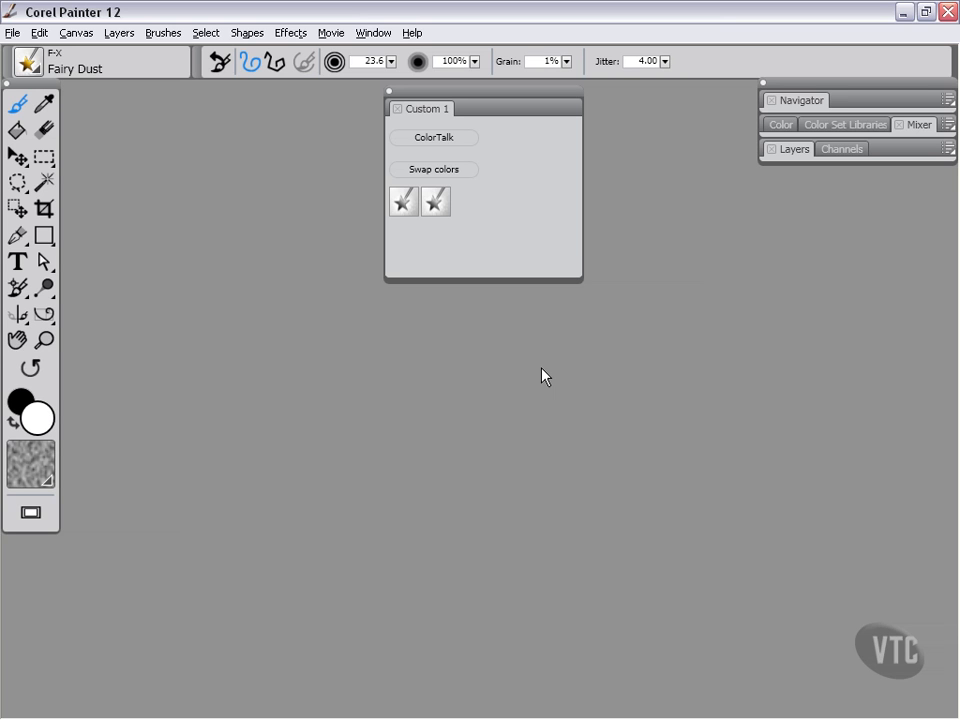
Rename the Custom 1 palette as jason1 in the Custom Palette Organizer.
left_click(378, 37)
mouse_move(486, 161)
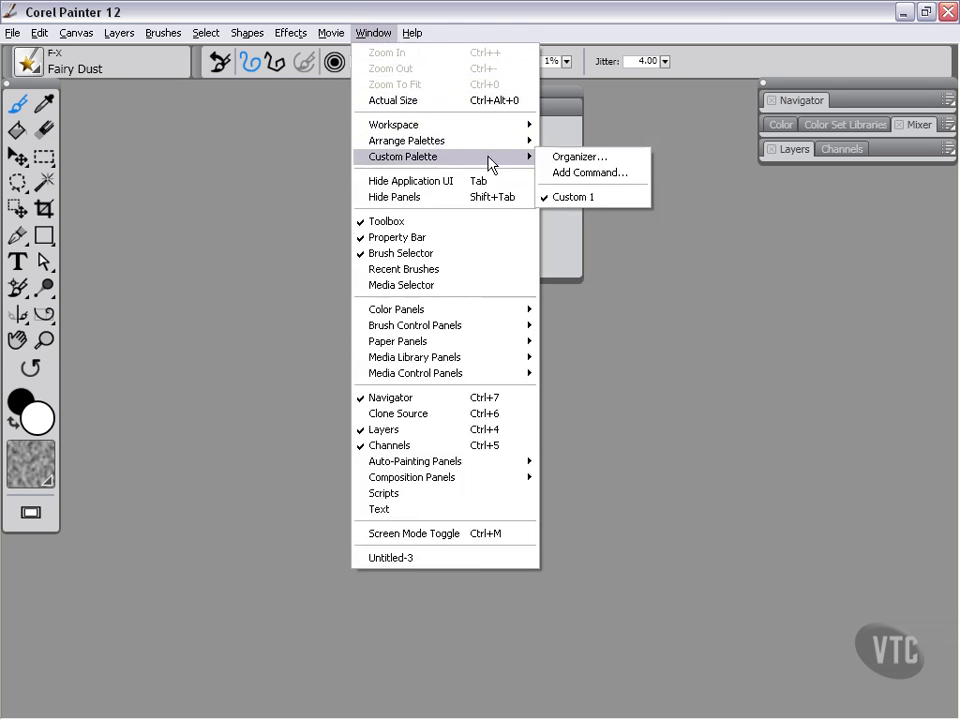
left_click(582, 160)
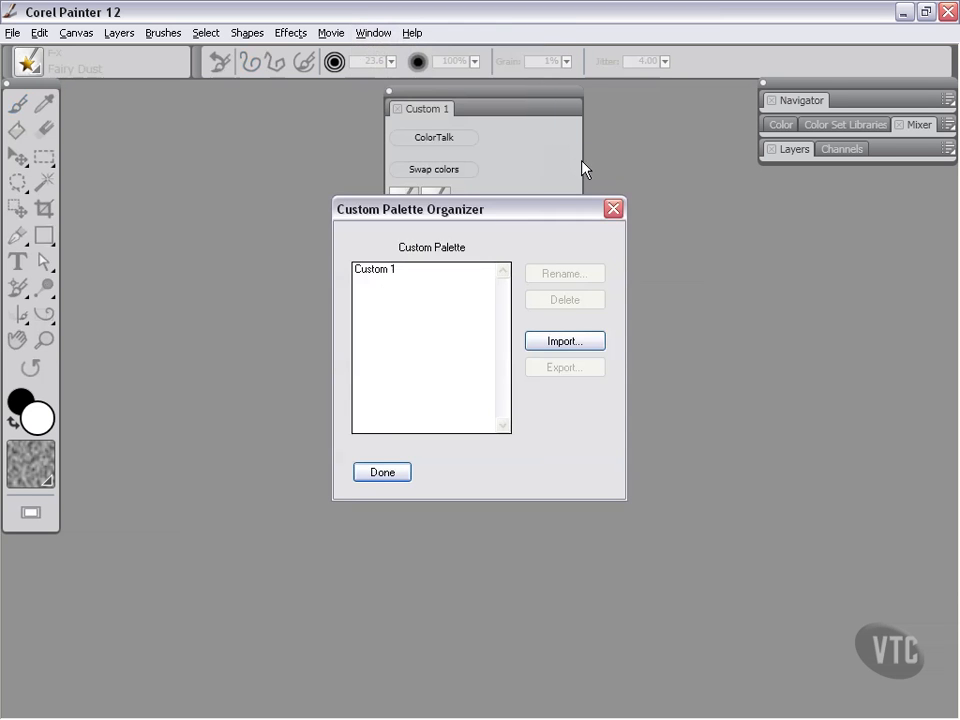
left_click_drag(553, 214, 738, 190)
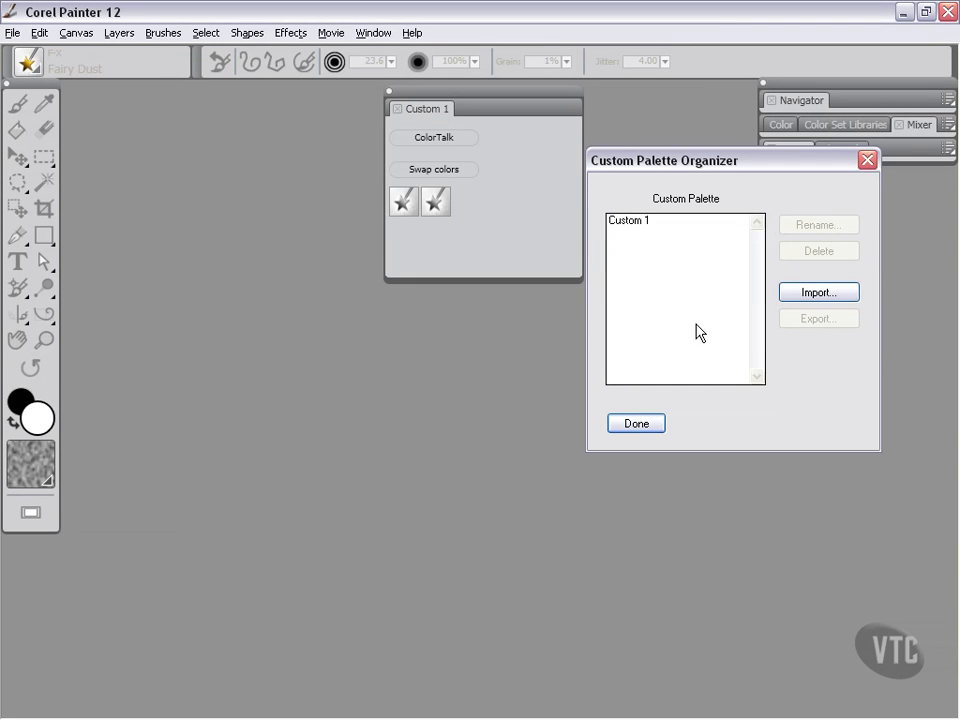
left_click(629, 224)
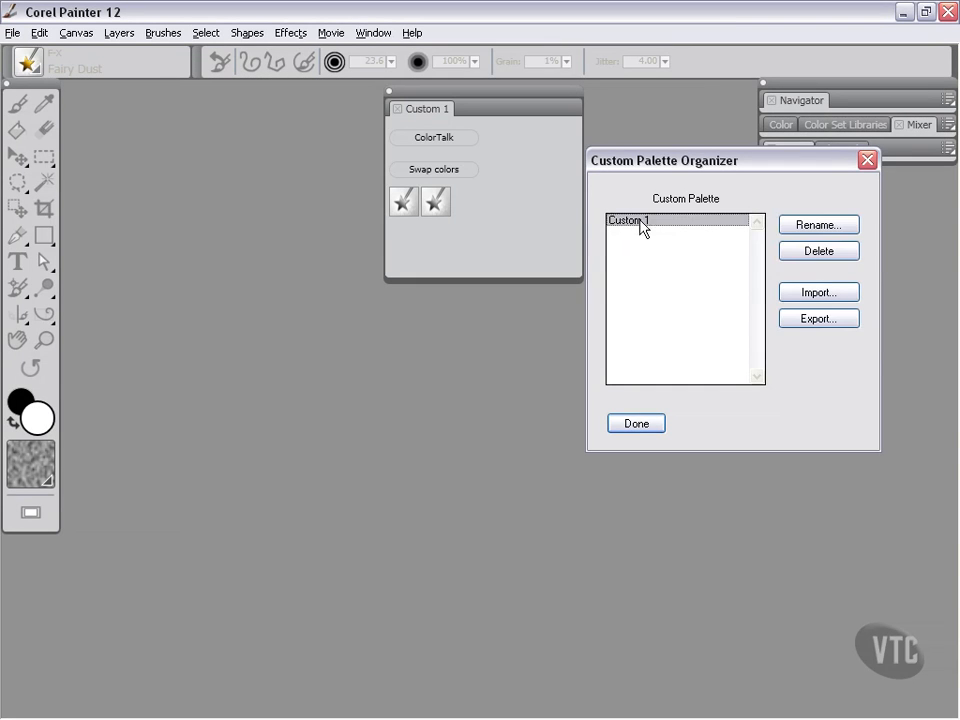
left_click(813, 228)
type("jason1")
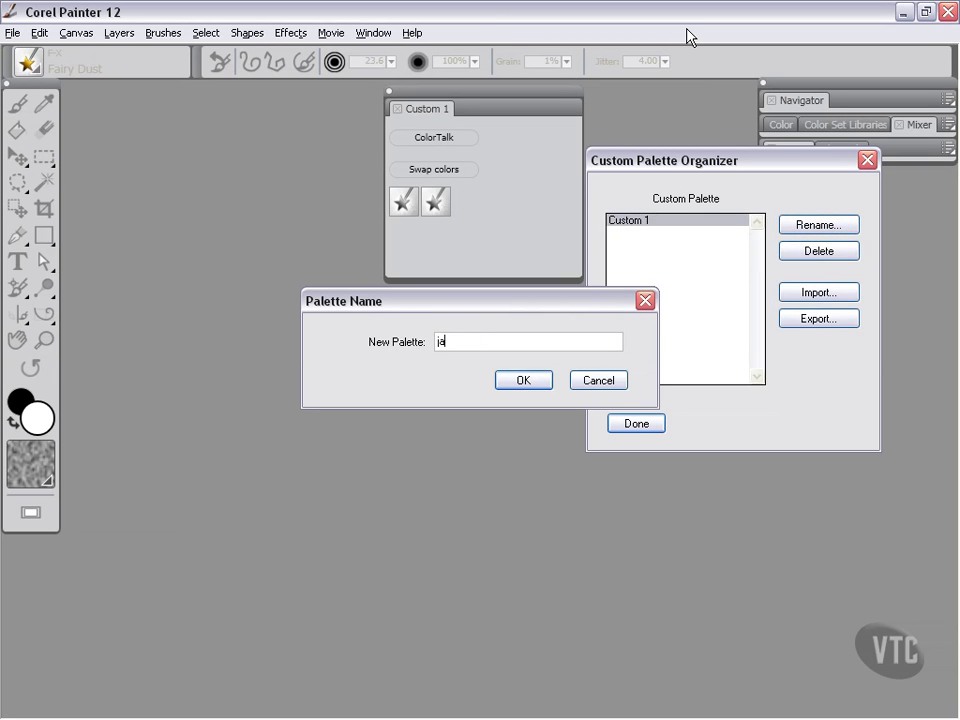
left_click(522, 381)
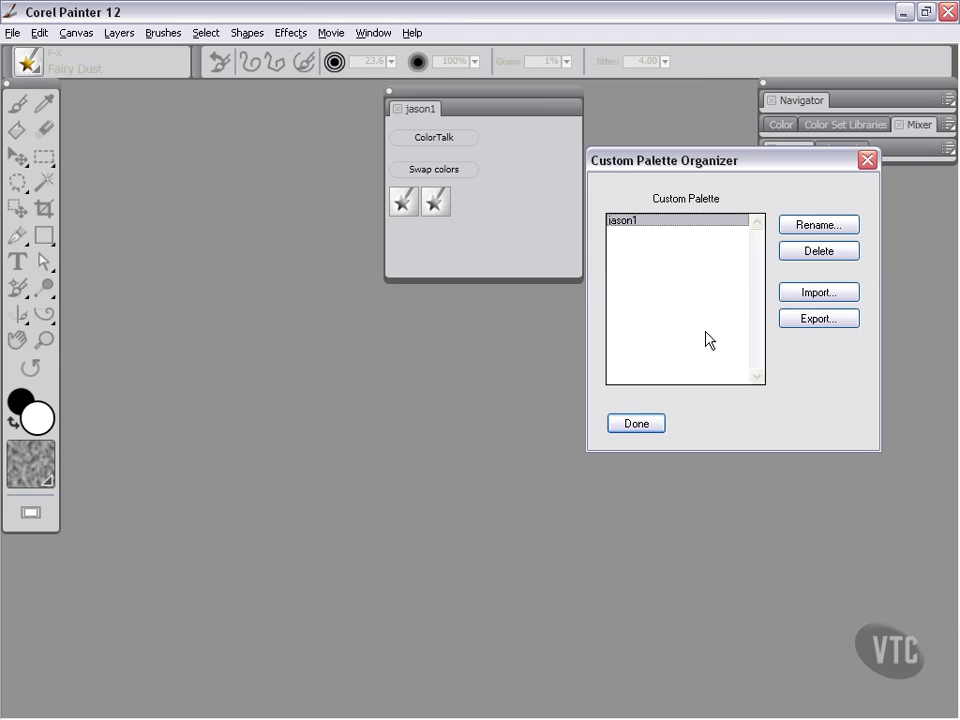
Export the jason1 palette as jason1 to the Chapter 01 folder of Painter 12 Advanced Workfiles and close the organizer.
left_click(806, 325)
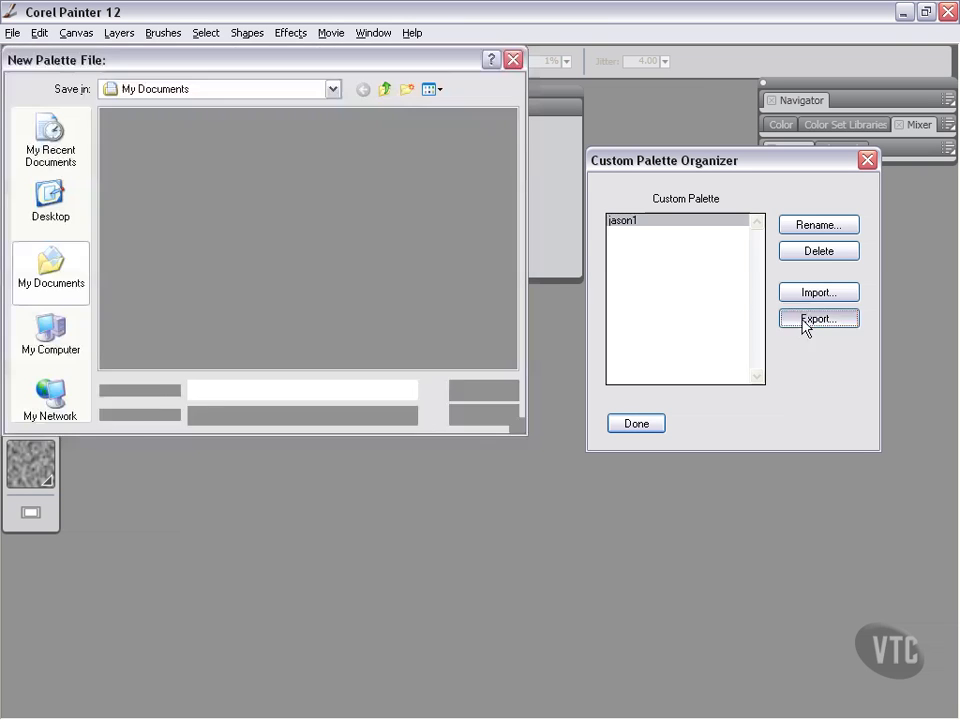
left_click(50, 200)
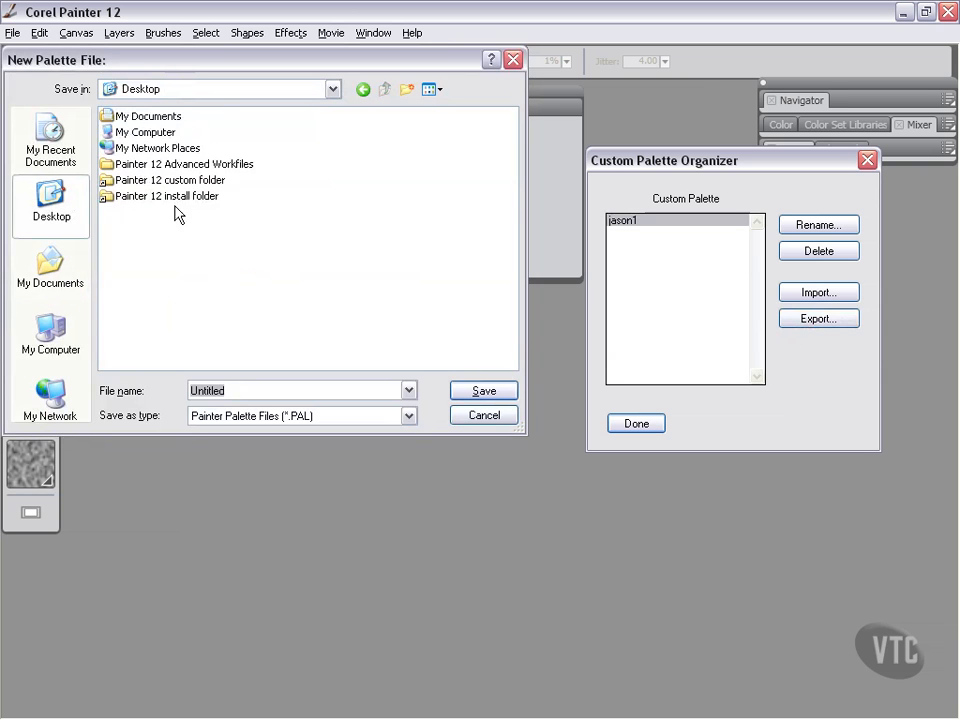
double_click(168, 164)
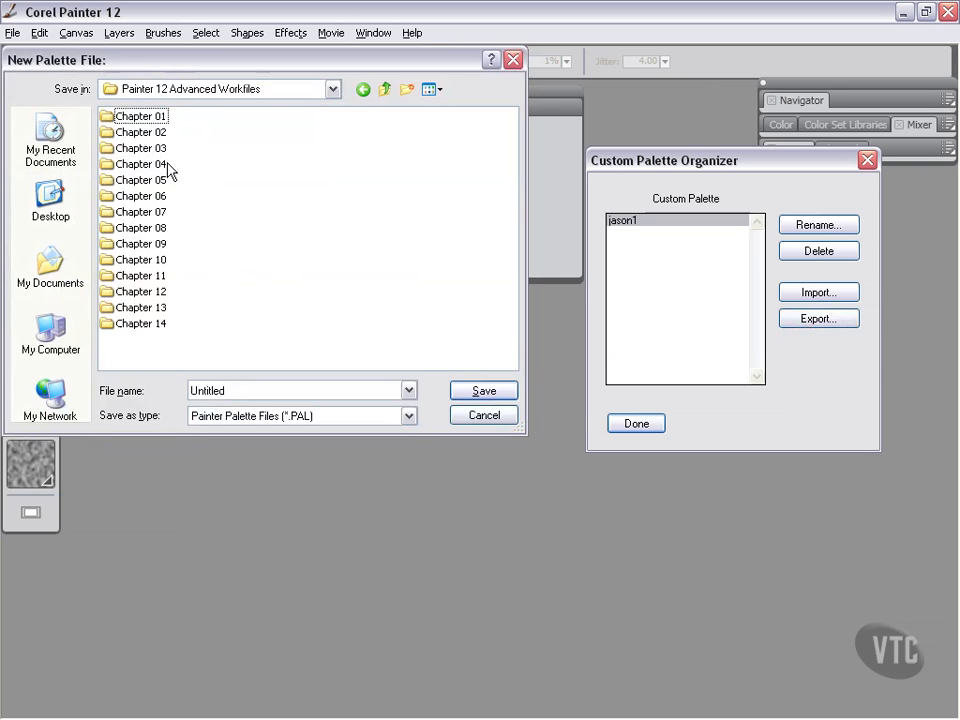
double_click(136, 116)
double_click(231, 389)
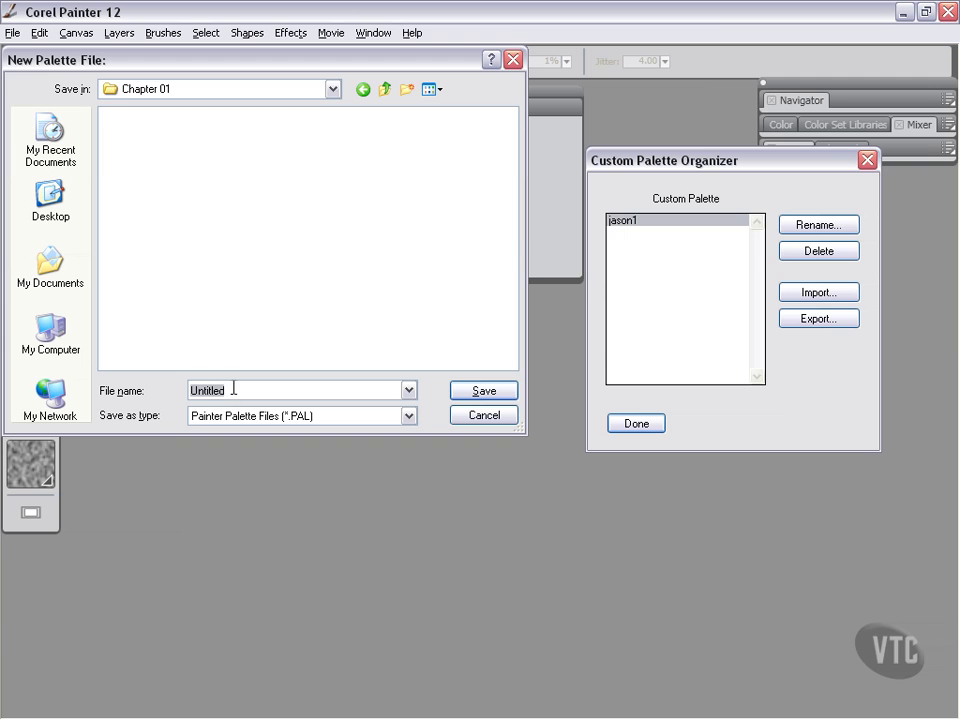
type("jason1")
left_click(477, 394)
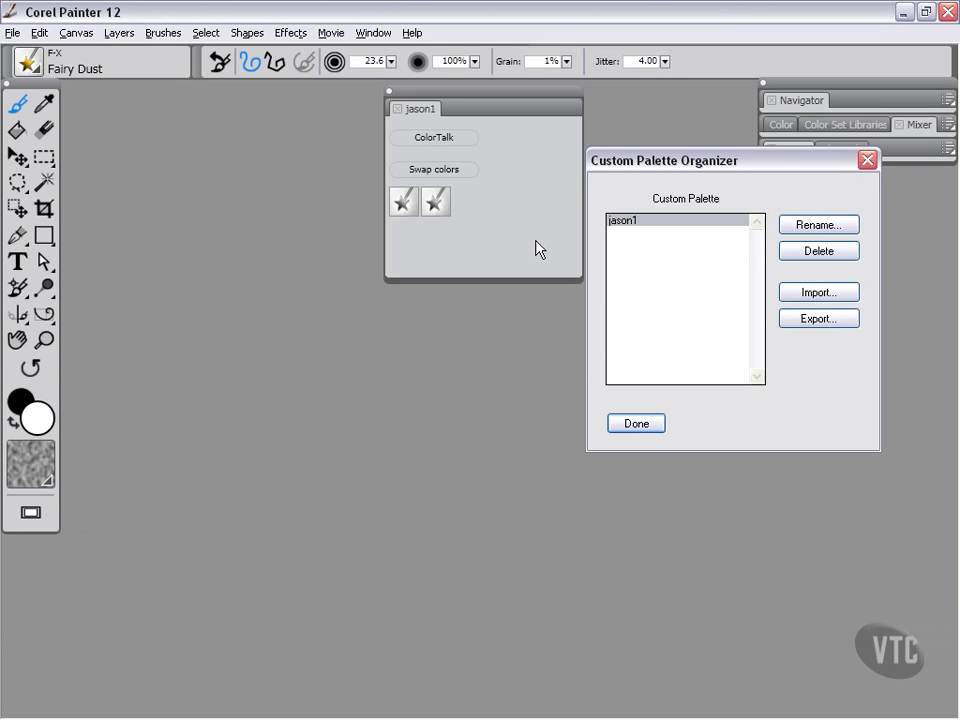
left_click(636, 424)
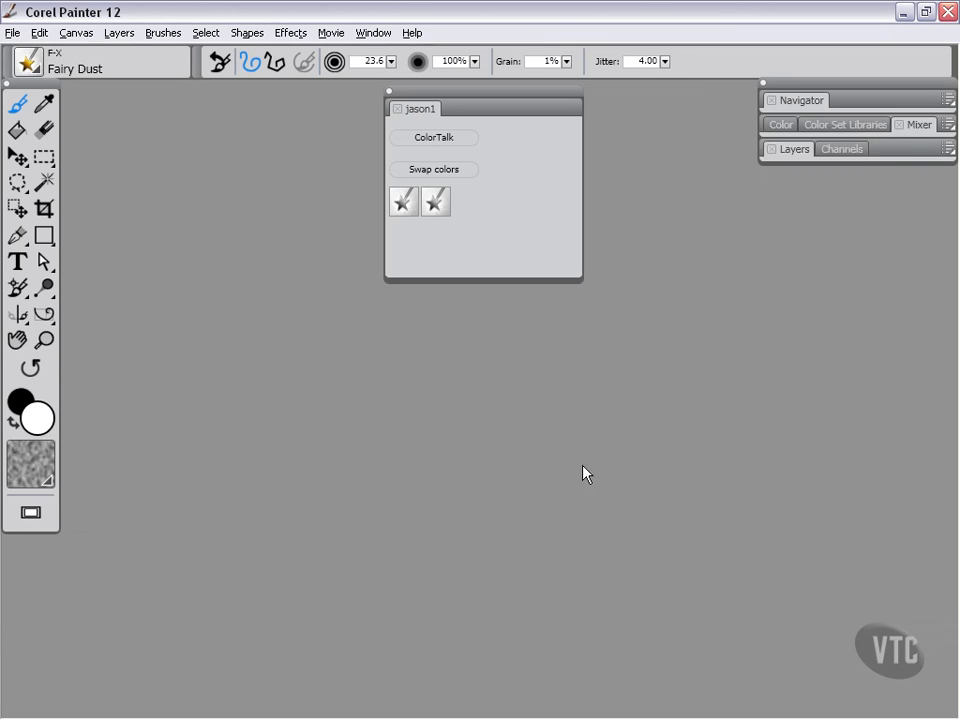
Display the palette's ColorTalk command as an icon and switch it back to text.
right_click(435, 143)
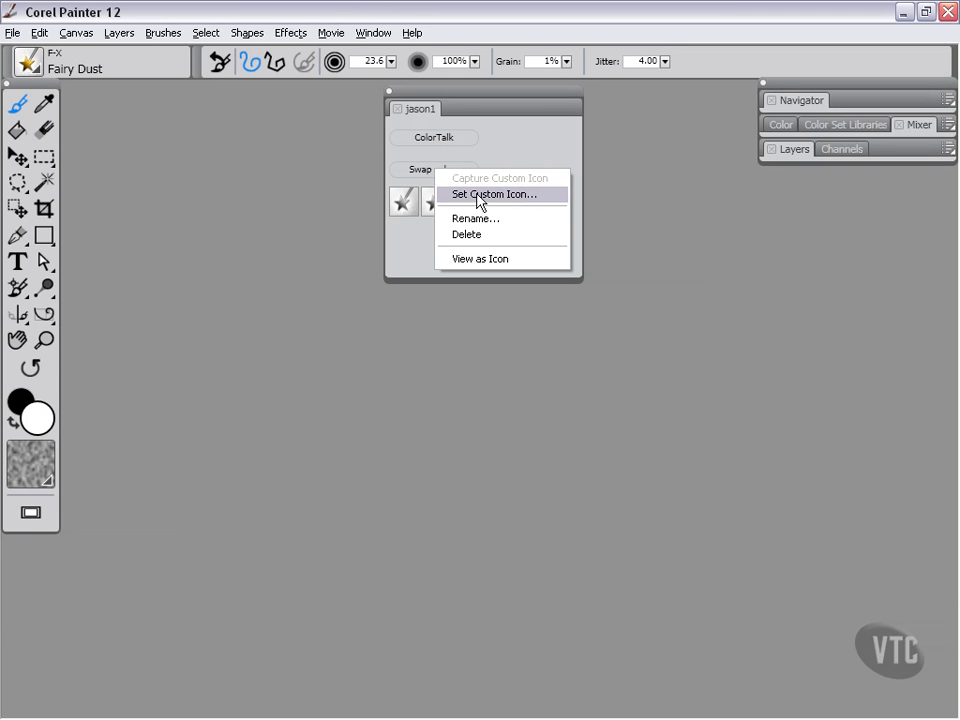
left_click(480, 259)
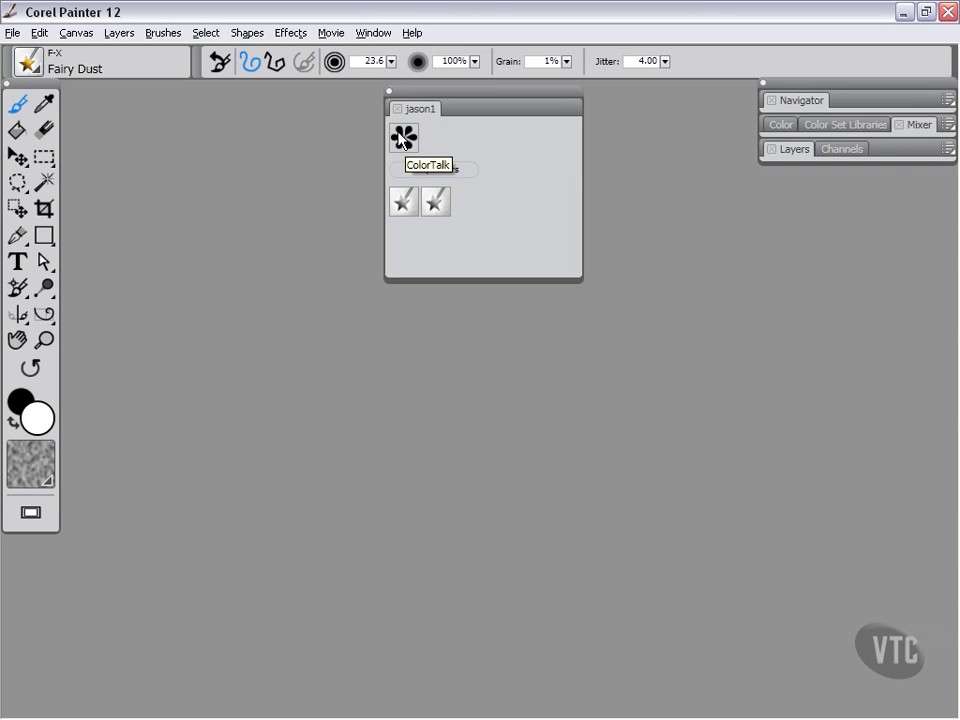
right_click(411, 143)
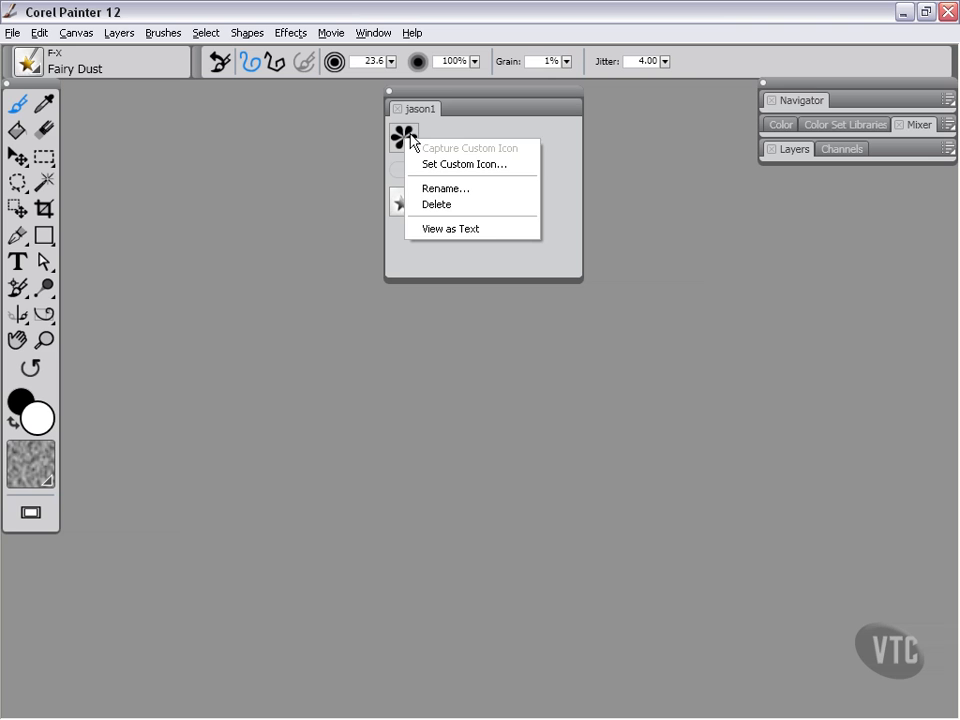
left_click(453, 232)
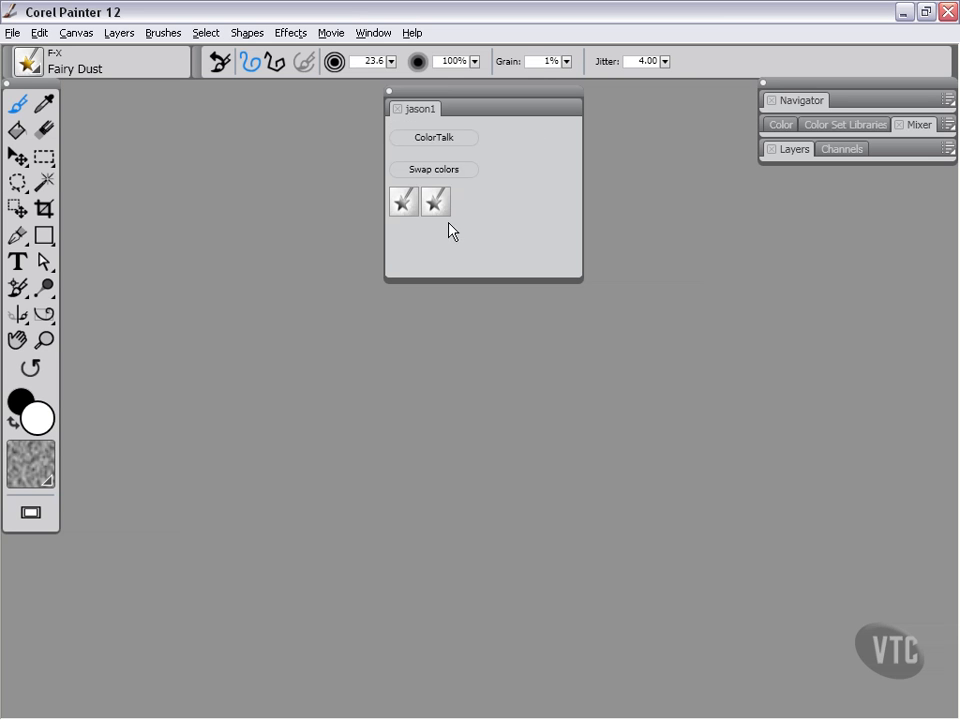
right_click(437, 140)
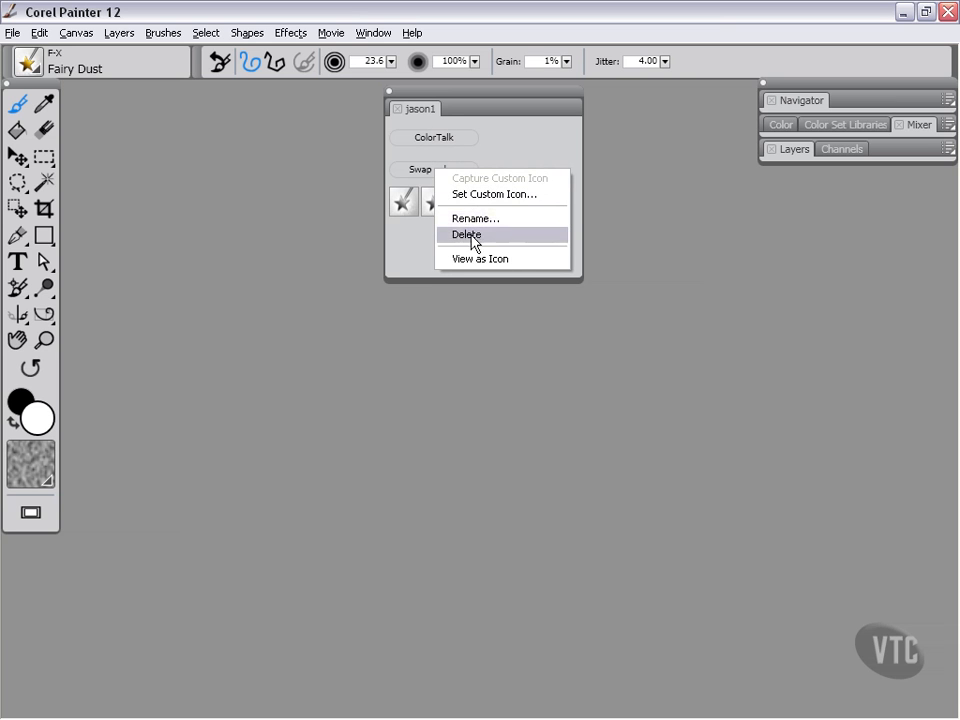
left_click(471, 97)
right_click(404, 202)
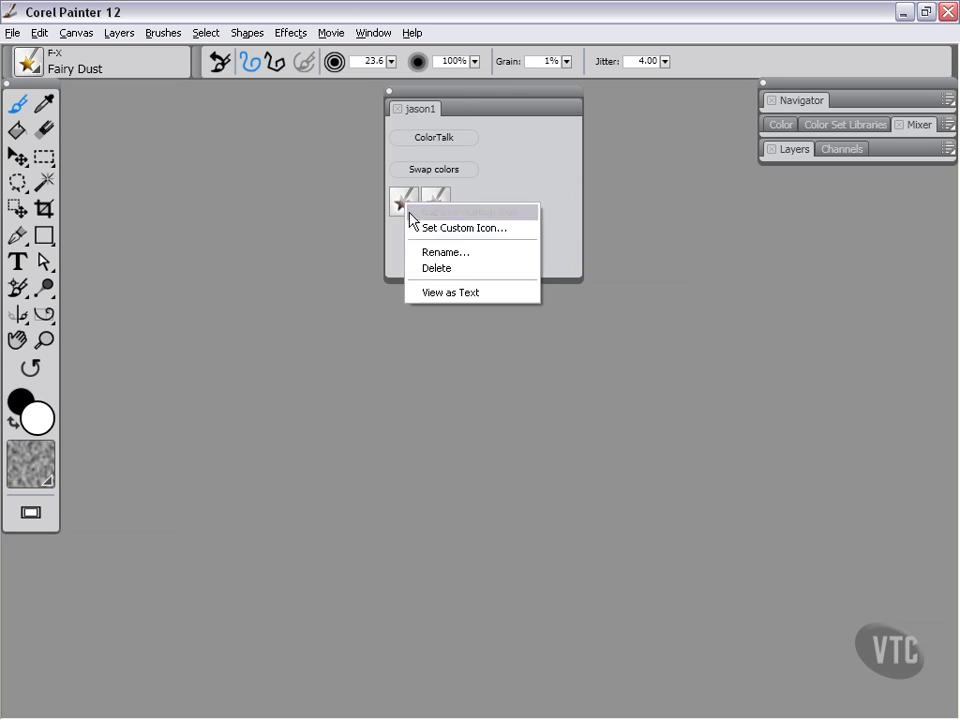
left_click(465, 95)
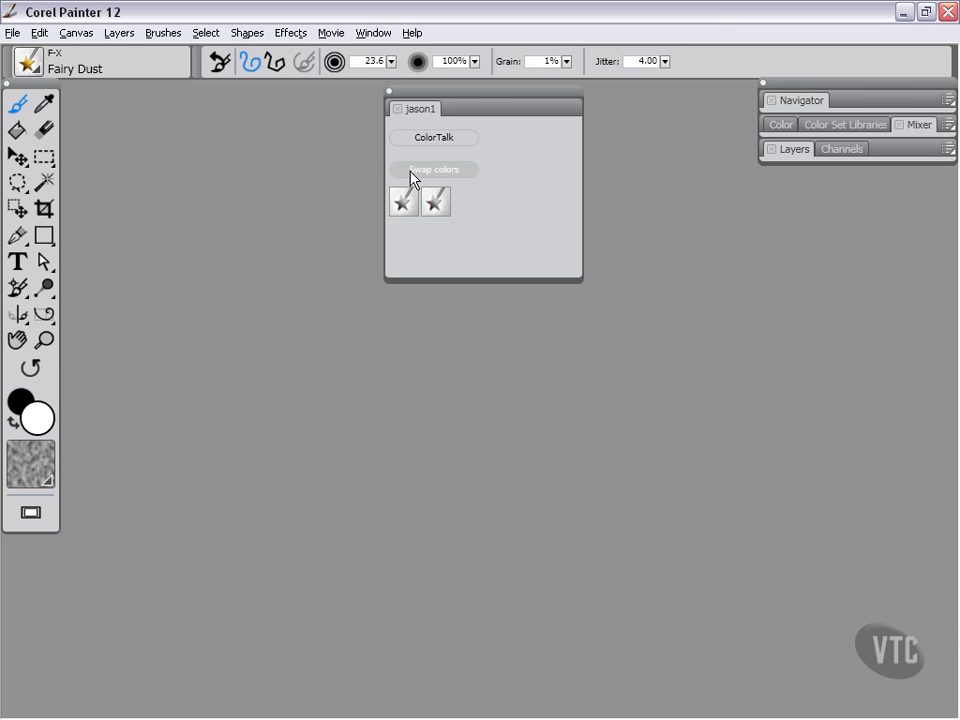
Add the Fine Dots texture from the Paper Libraries to the jason1 palette and make it the current paper from there.
left_click(374, 36)
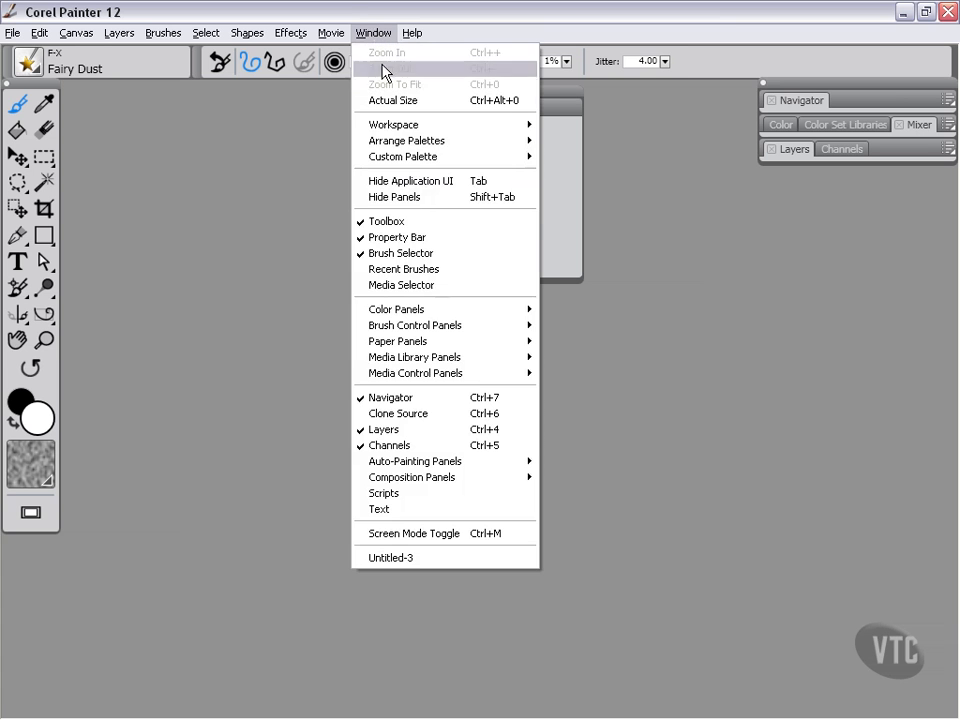
mouse_move(445, 344)
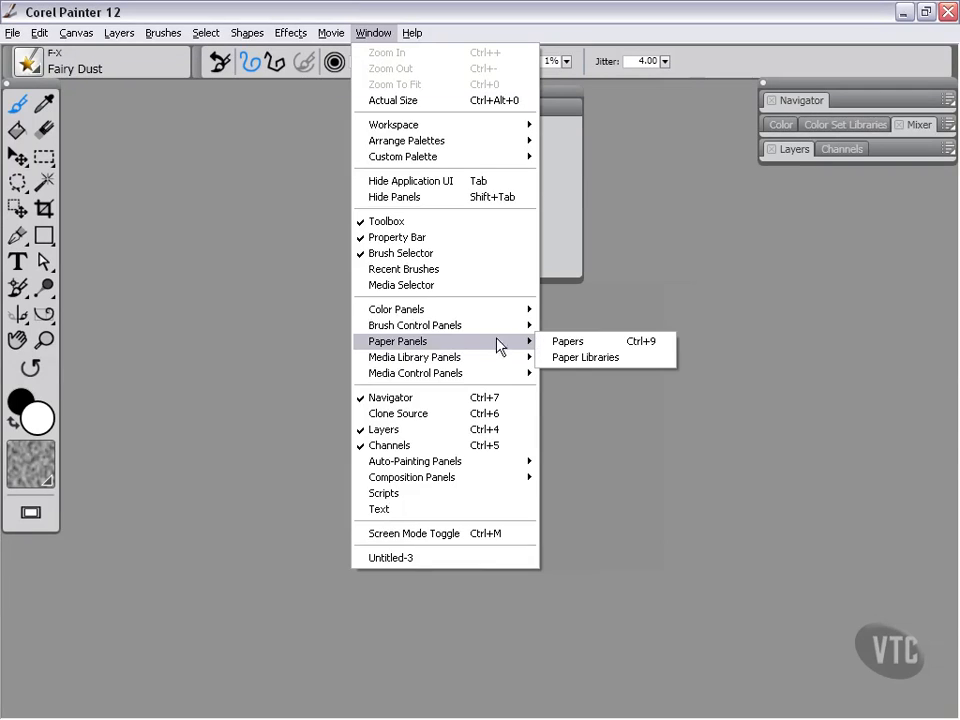
left_click(566, 343)
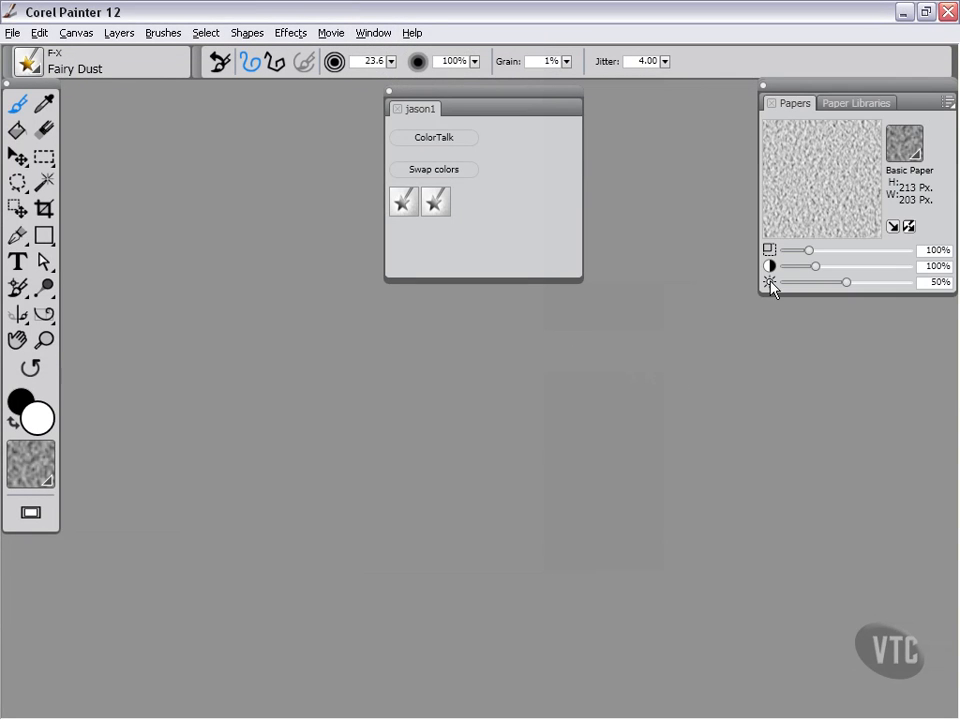
left_click(858, 103)
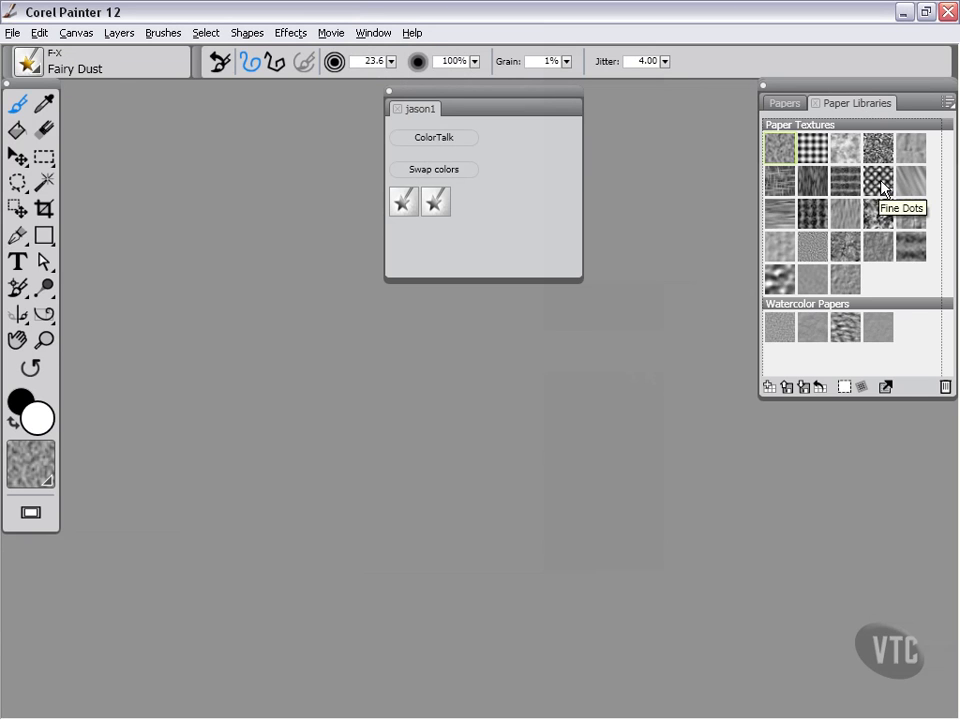
left_click_drag(880, 188, 513, 203)
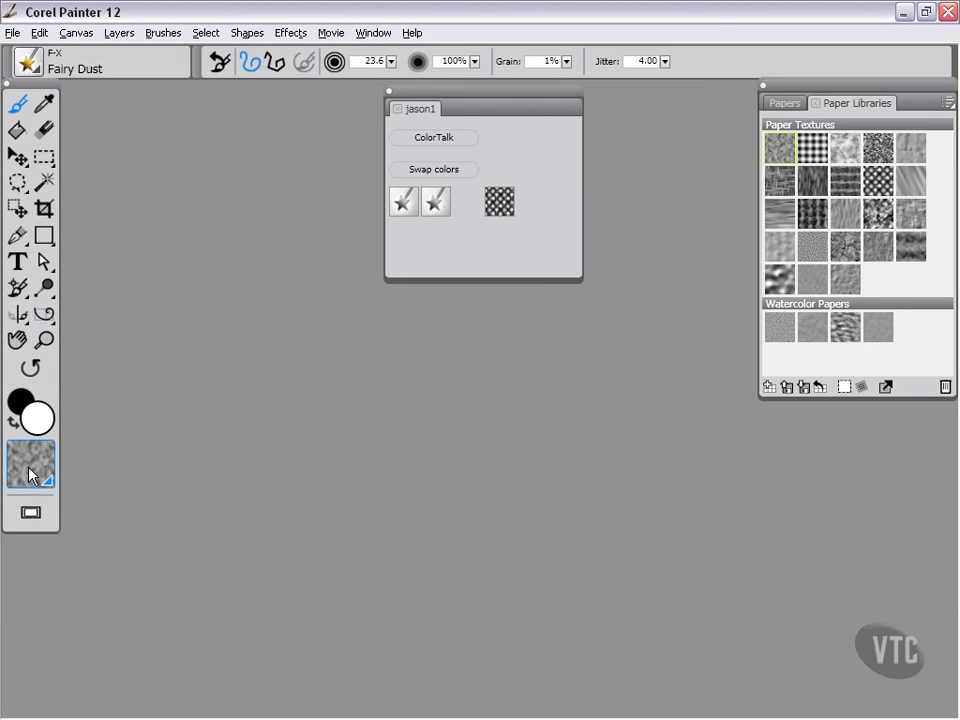
left_click(501, 204)
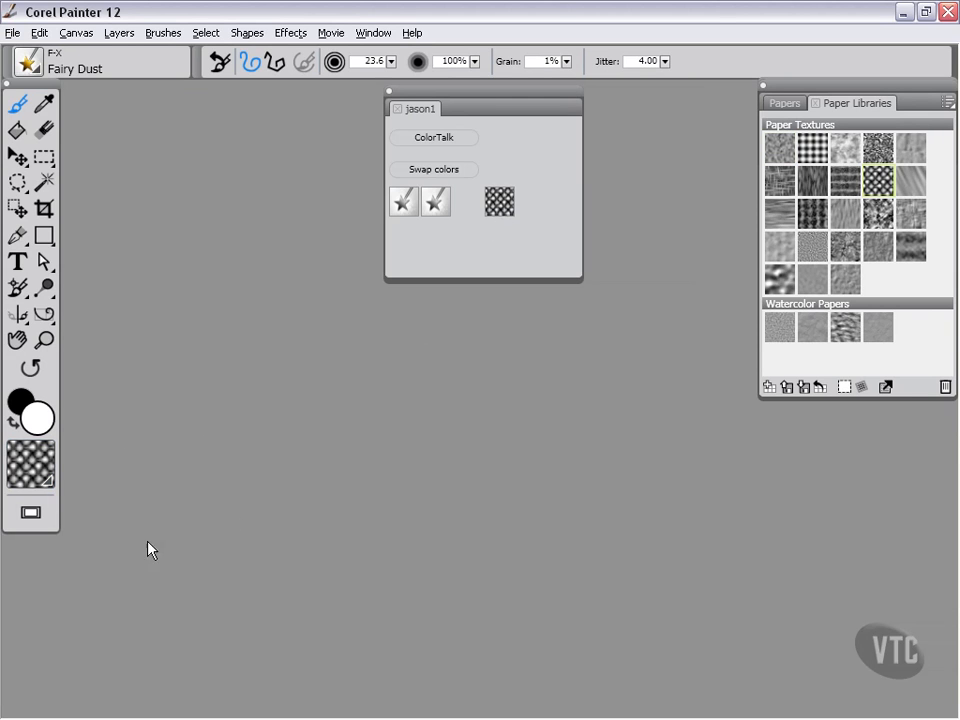